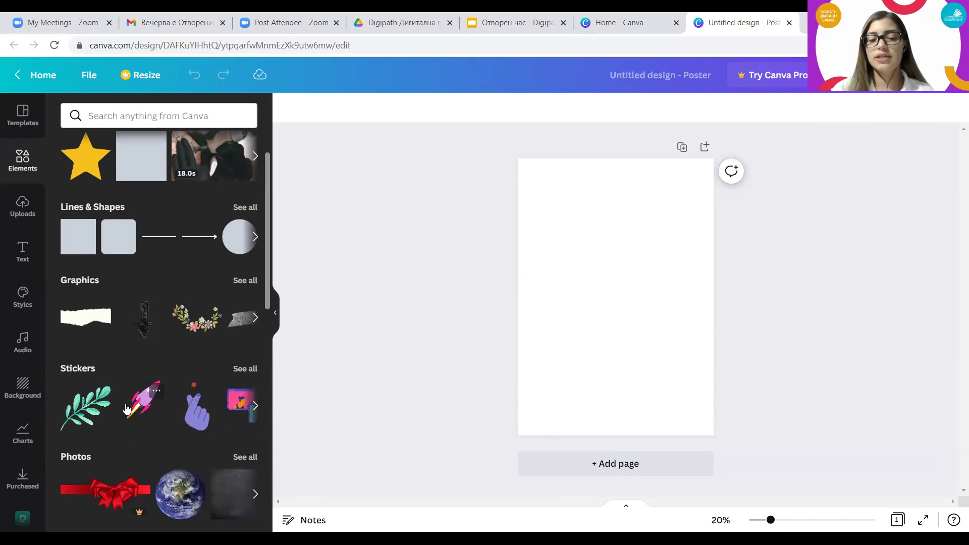
# Look through the available element categories, from graphics and stickers down to tables, frames and grids
pyautogui.scroll(-2, 127, 404)
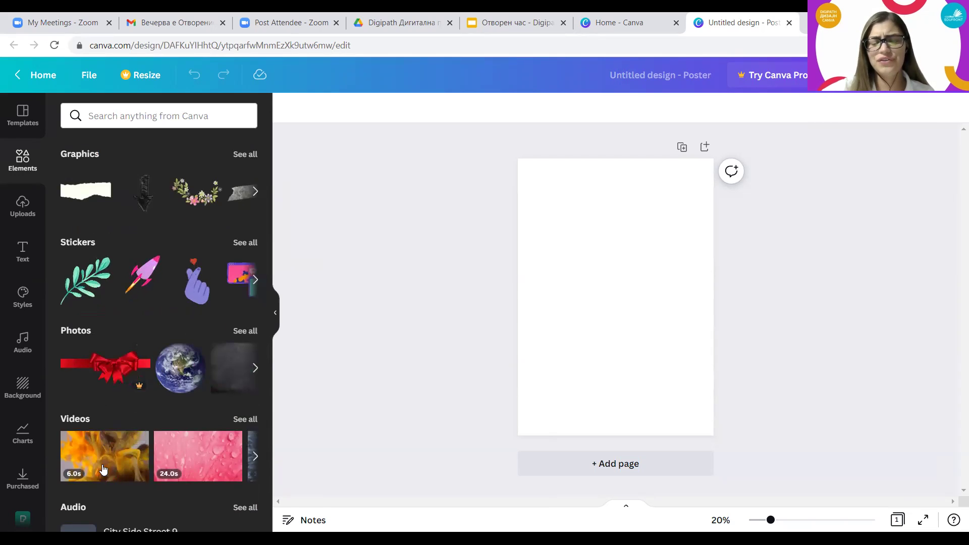
pyautogui.scroll(-5, 187, 470)
pyautogui.scroll(-4, 171, 444)
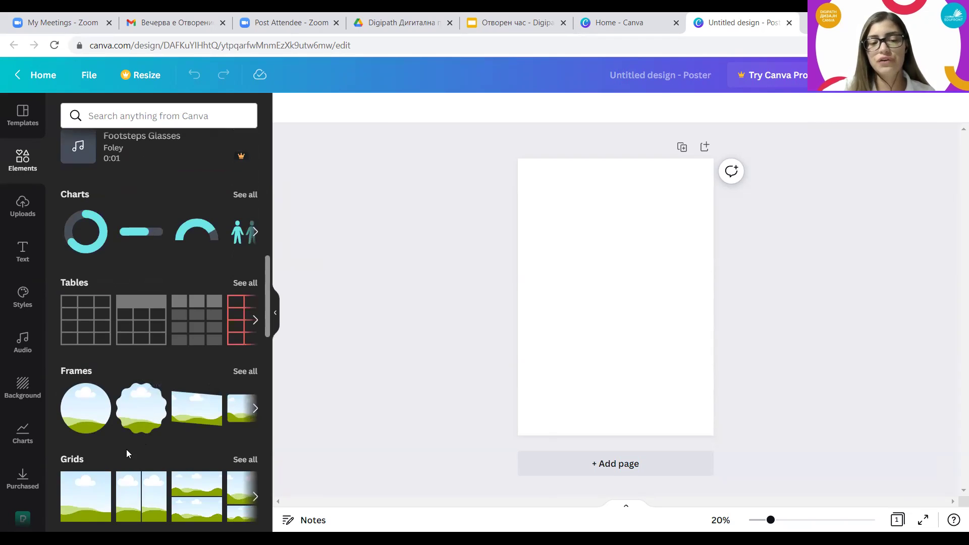
pyautogui.scroll(12, 126, 449)
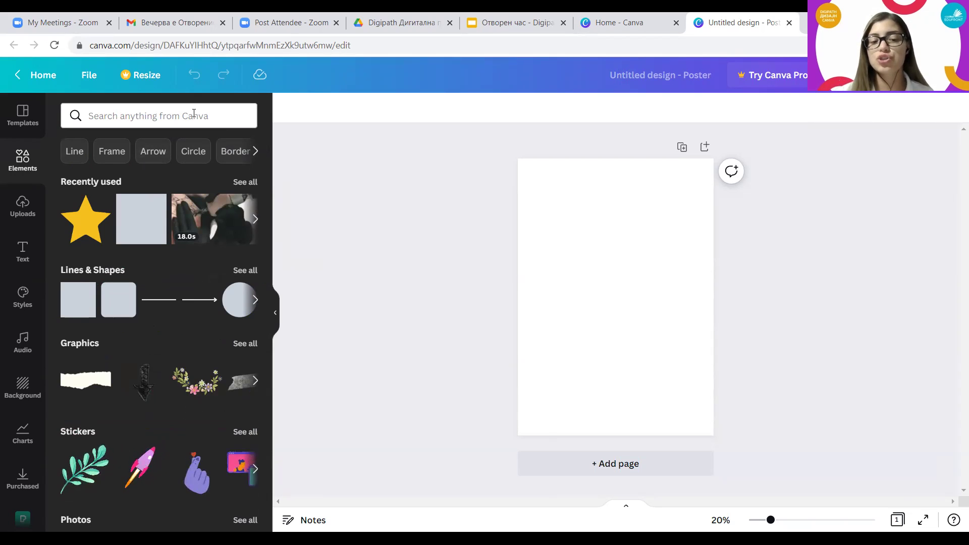
# Search the elements for the recent term "star" and look through the results
pyautogui.click(157, 122)
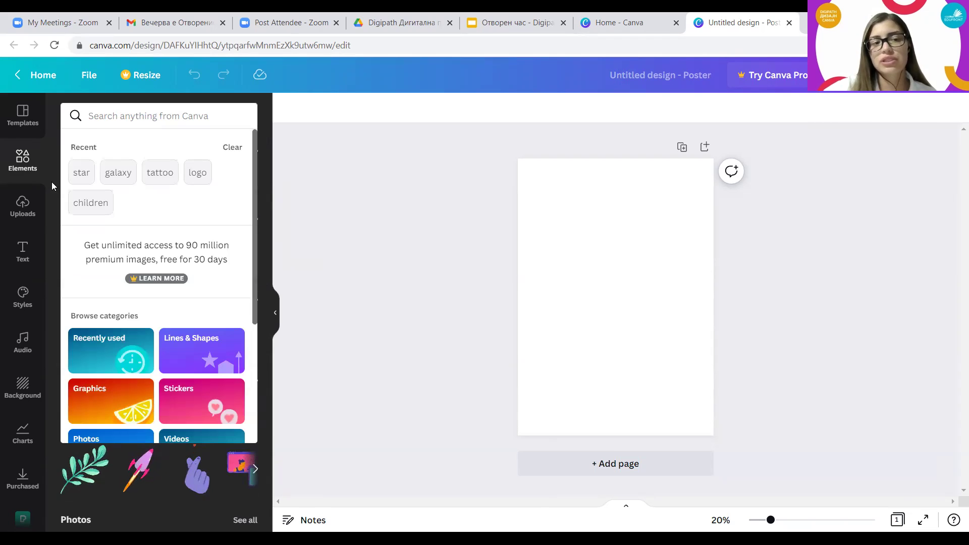
pyautogui.click(86, 177)
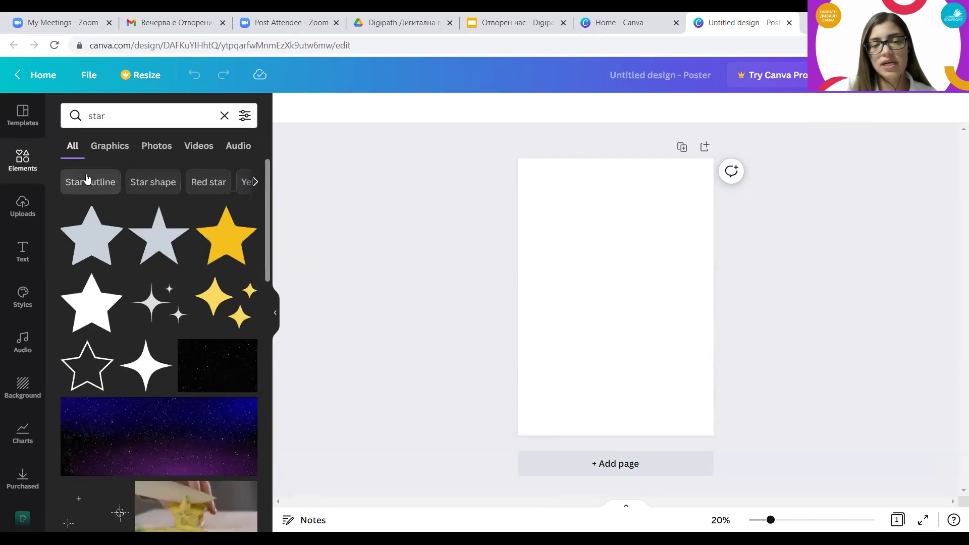
pyautogui.scroll(-7, 163, 320)
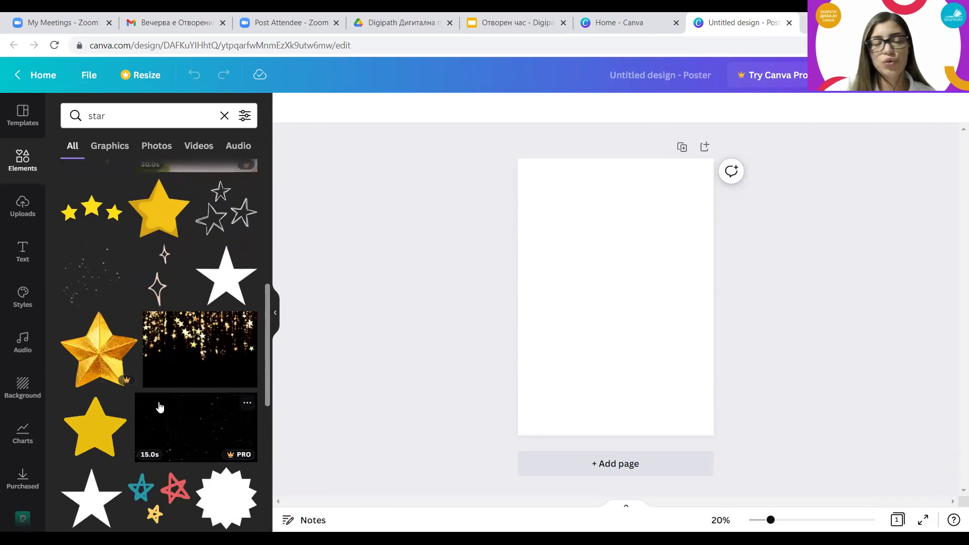
pyautogui.scroll(-1, 226, 370)
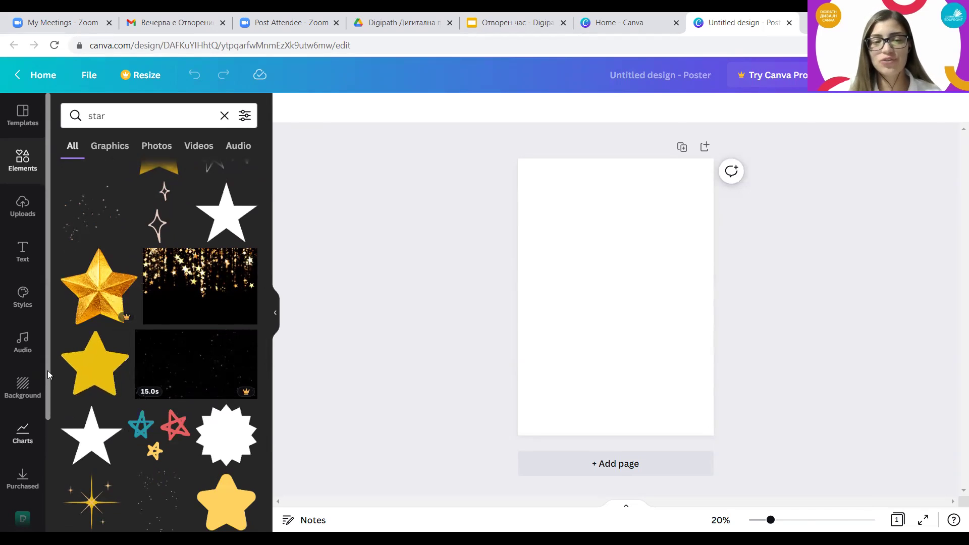
pyautogui.scroll(6, 212, 333)
pyautogui.scroll(3, 216, 345)
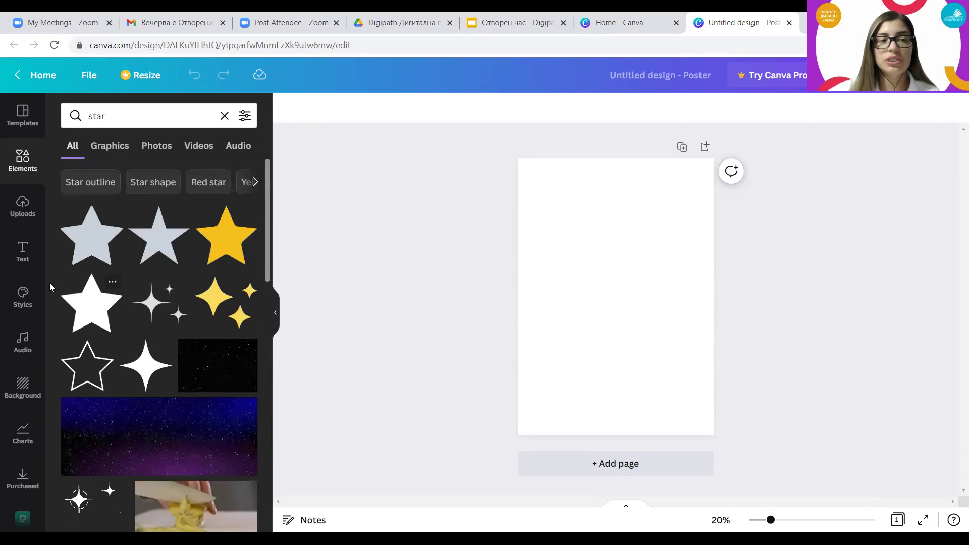
# Try the uploaded group photo taken in the street on the page, enlarged beyond the page width, and delete it
pyautogui.click(18, 225)
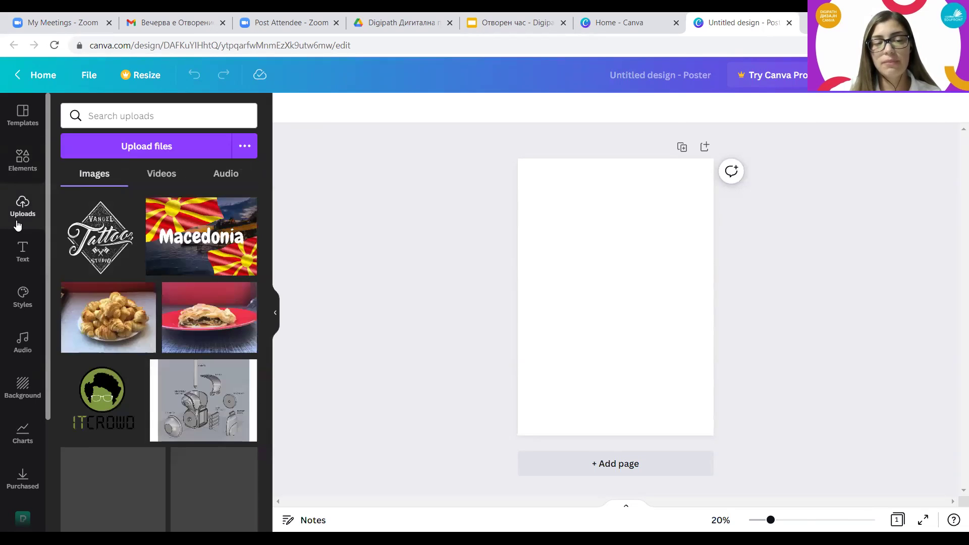
pyautogui.scroll(-6, 161, 400)
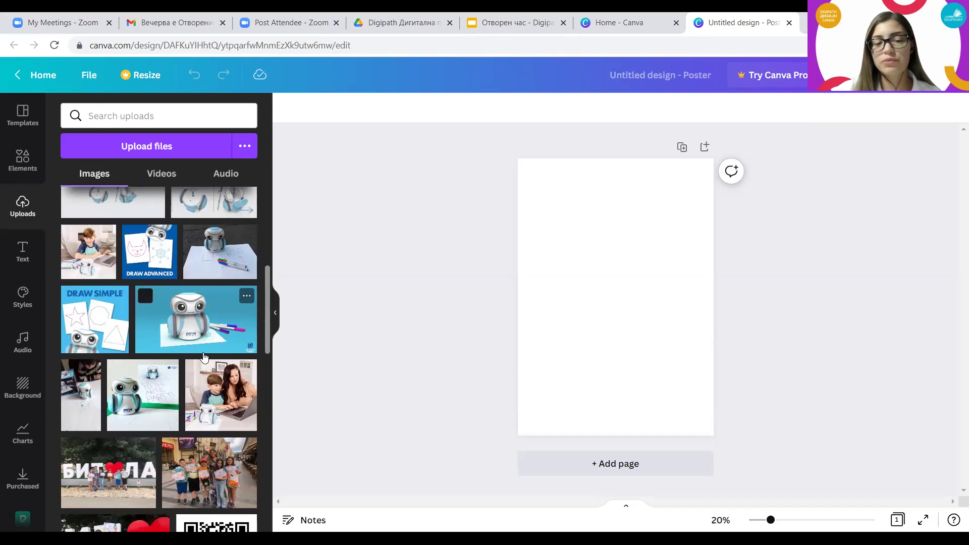
pyautogui.scroll(-3, 204, 357)
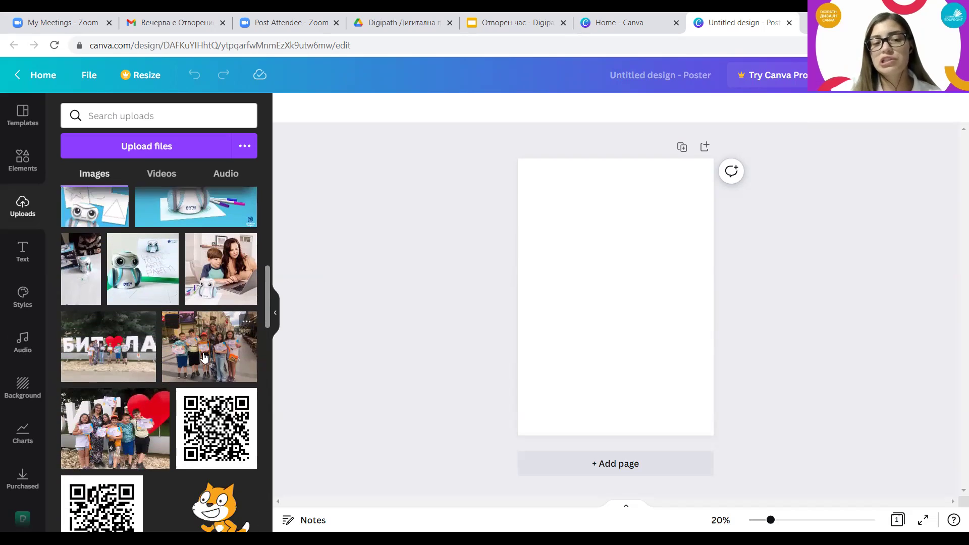
pyautogui.click(205, 357)
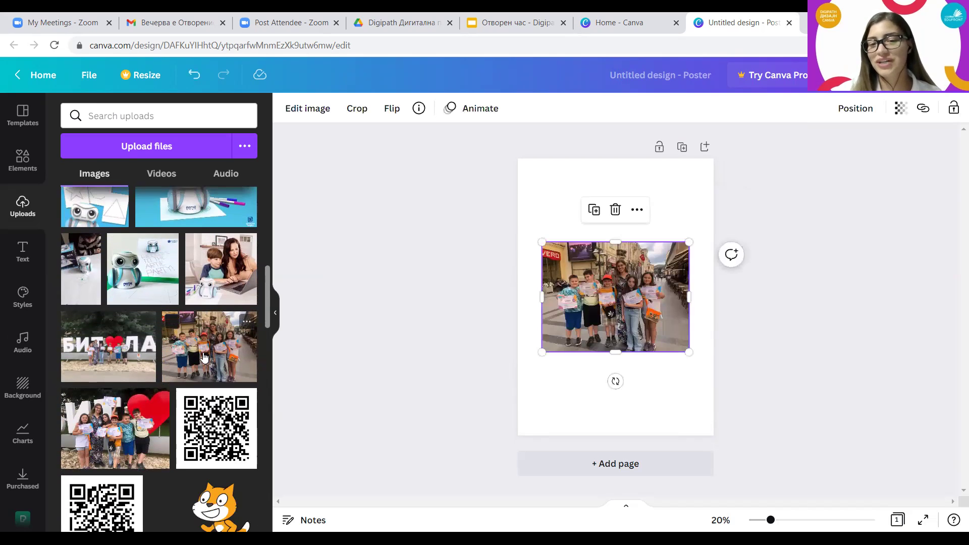
pyautogui.moveTo(541, 351); pyautogui.dragTo(431, 439)
pyautogui.moveTo(489, 372); pyautogui.dragTo(562, 331)
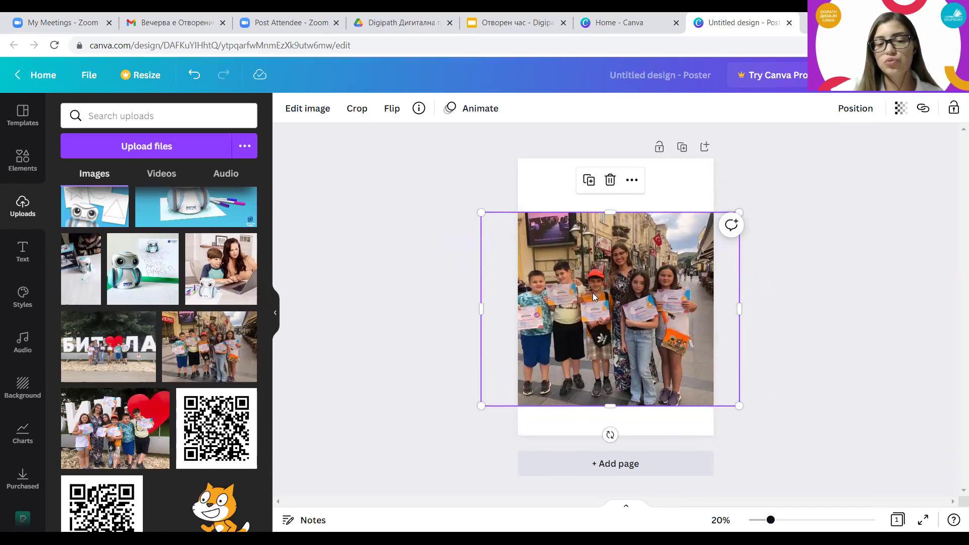
pyautogui.press('Delete')
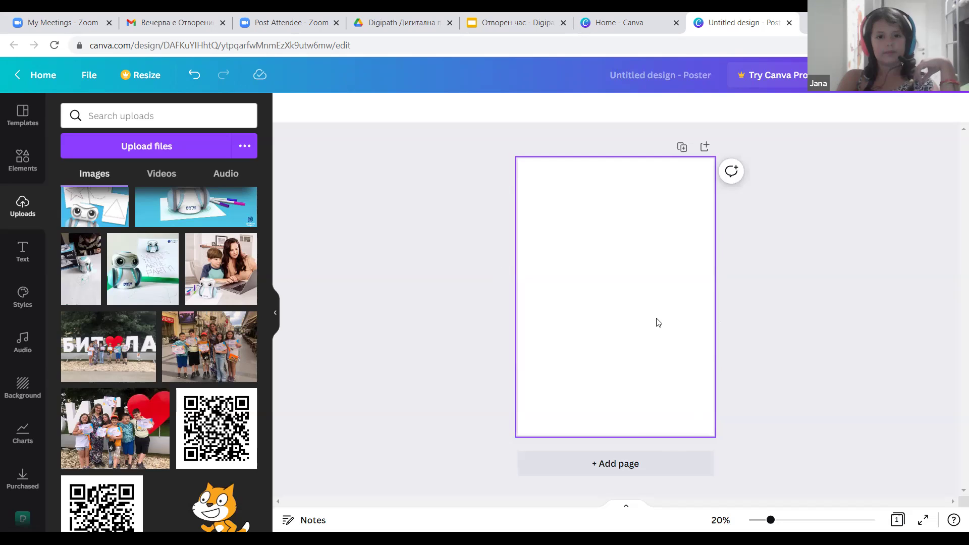
# Look through the text options, including heading styles, recently used text and font combinations
pyautogui.click(10, 270)
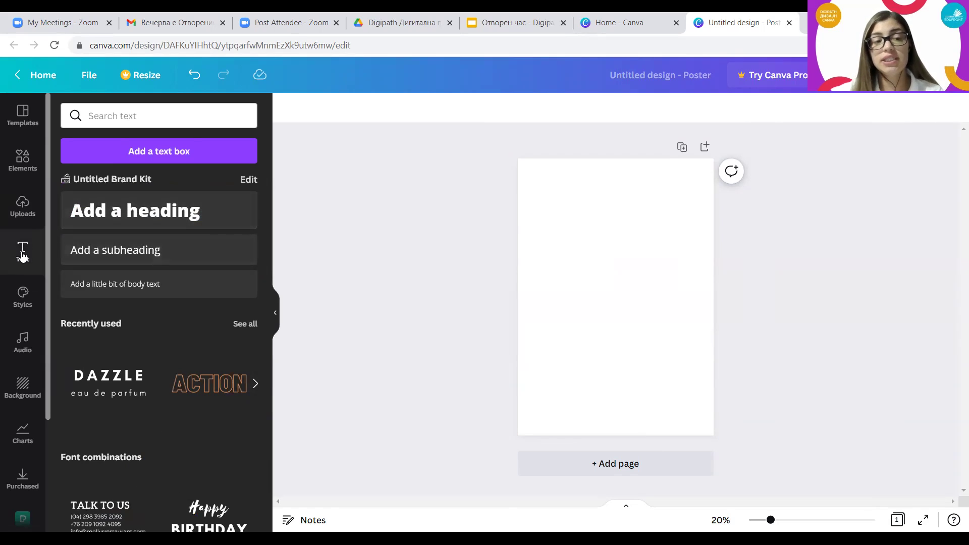
pyautogui.scroll(-3, 145, 404)
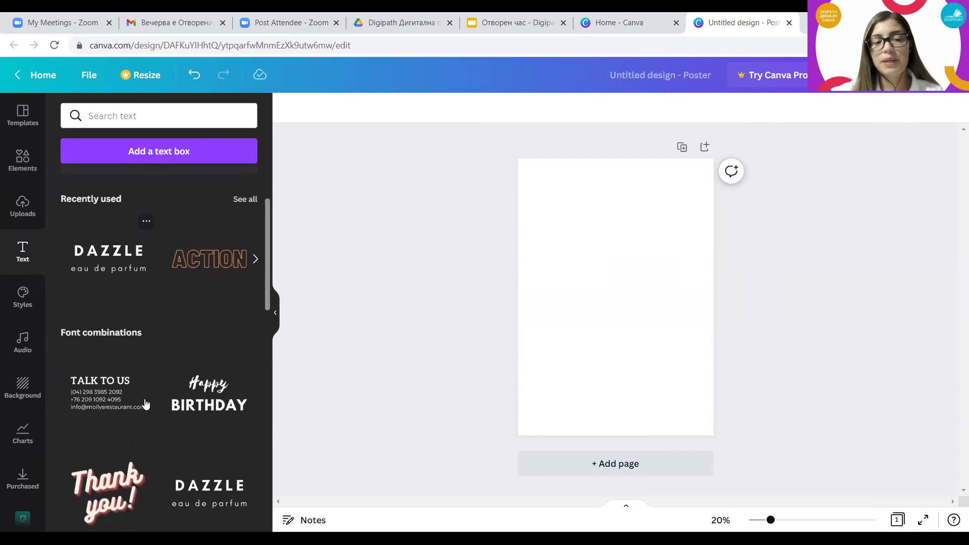
pyautogui.scroll(3, 148, 407)
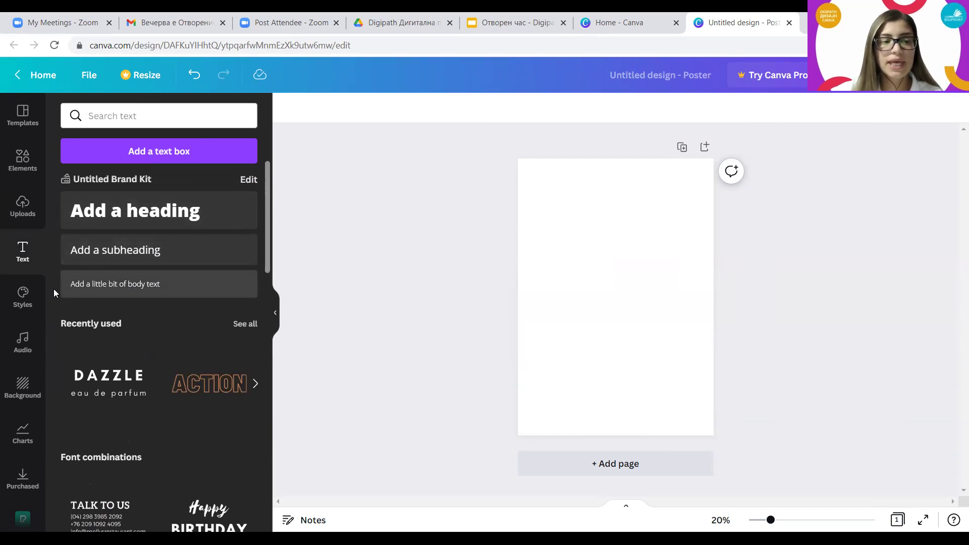
# Search the backgrounds for "galaxy" and apply the red and blue nebula image with the planet to the page
pyautogui.click(30, 398)
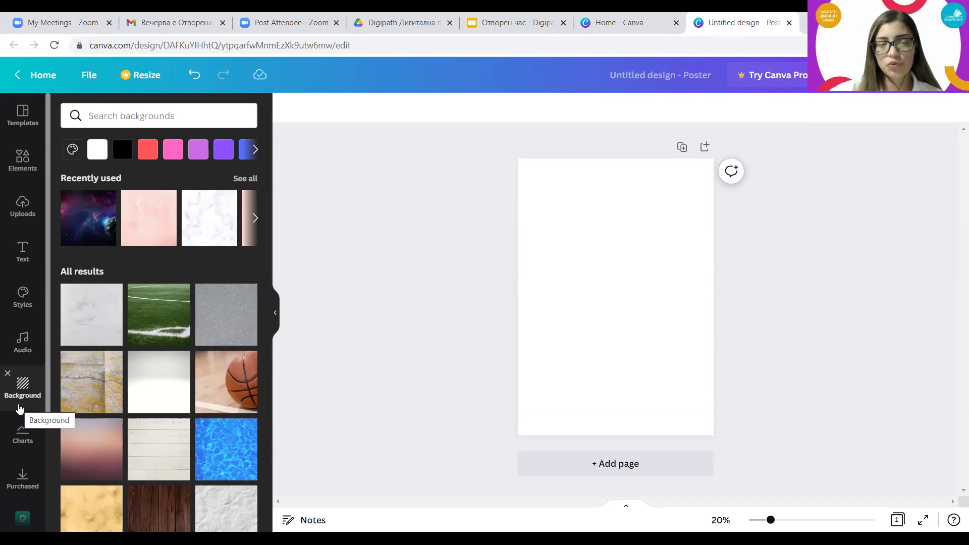
pyautogui.click(137, 121)
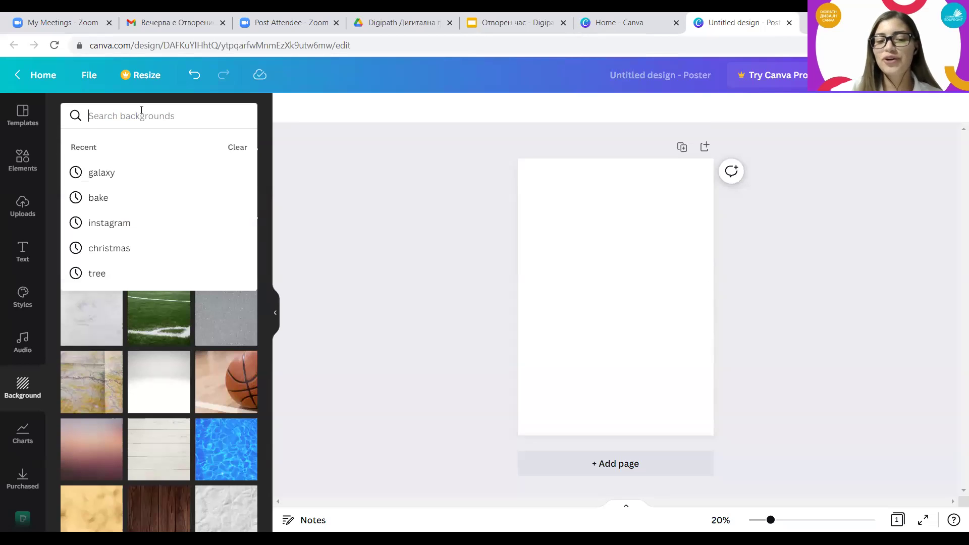
pyautogui.click(97, 174)
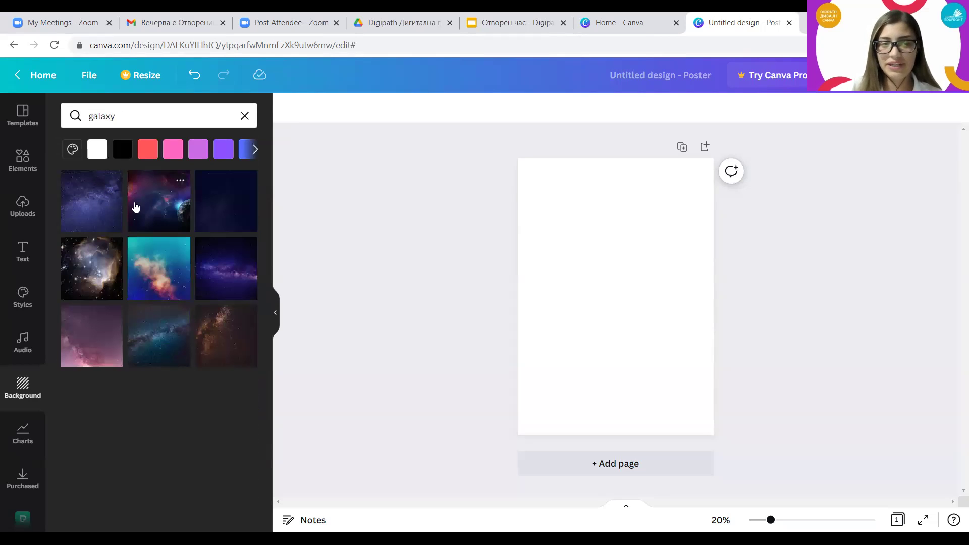
pyautogui.click(150, 212)
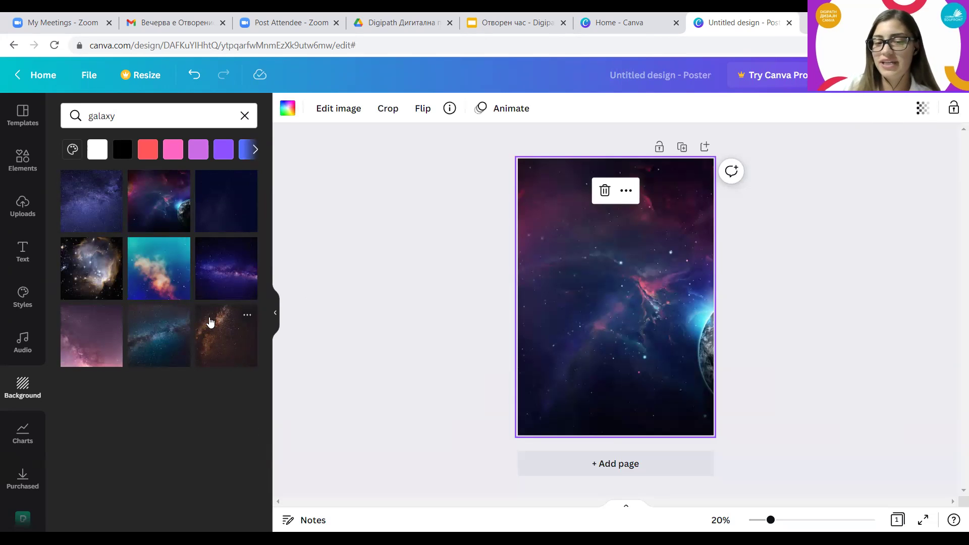
# Reposition the galaxy background within the page so that more of the planet falls inside the page's right edge
pyautogui.doubleClick(627, 342)
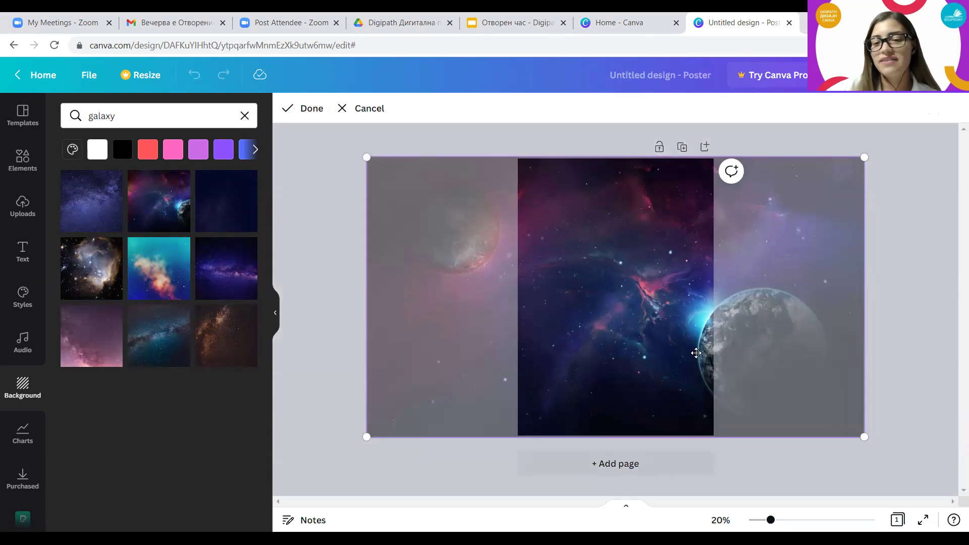
pyautogui.click(906, 401)
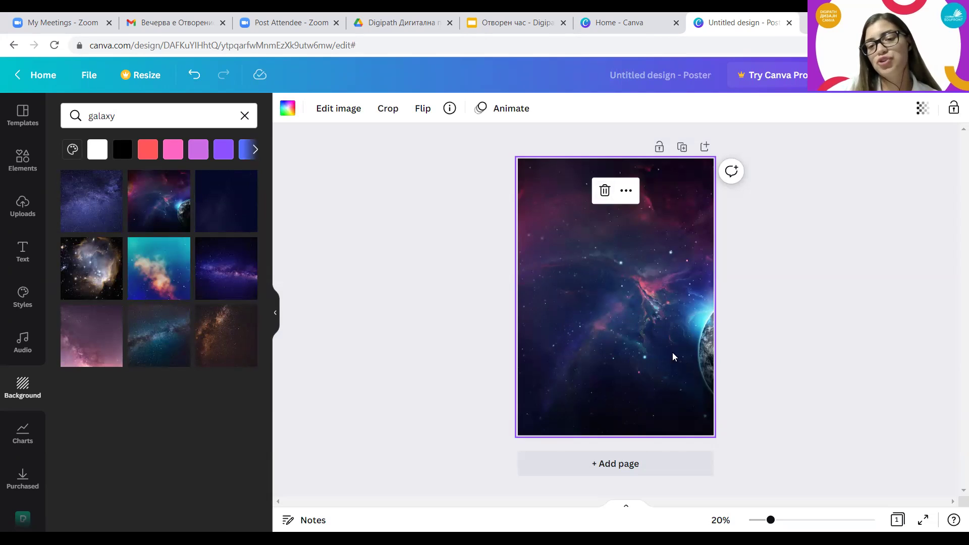
pyautogui.doubleClick(664, 378)
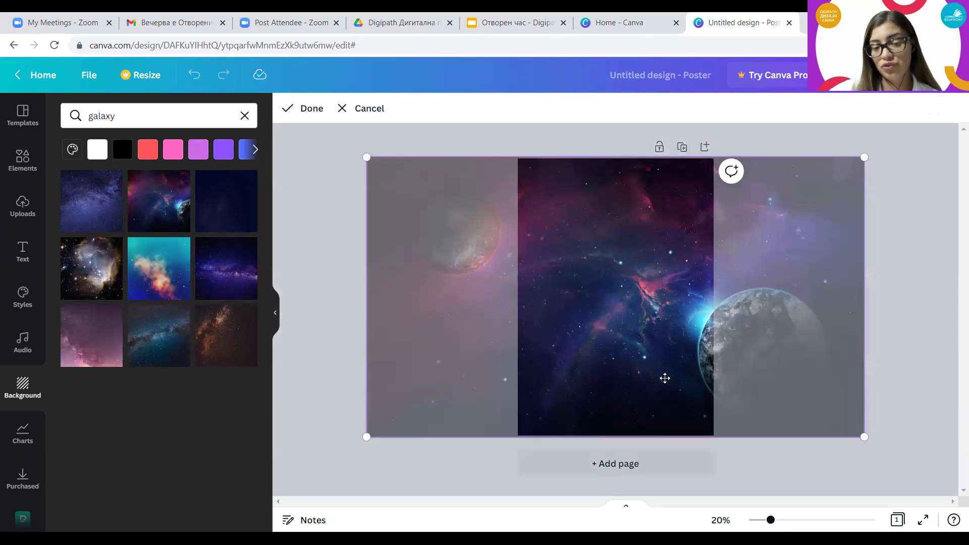
pyautogui.moveTo(665, 378); pyautogui.dragTo(608, 379)
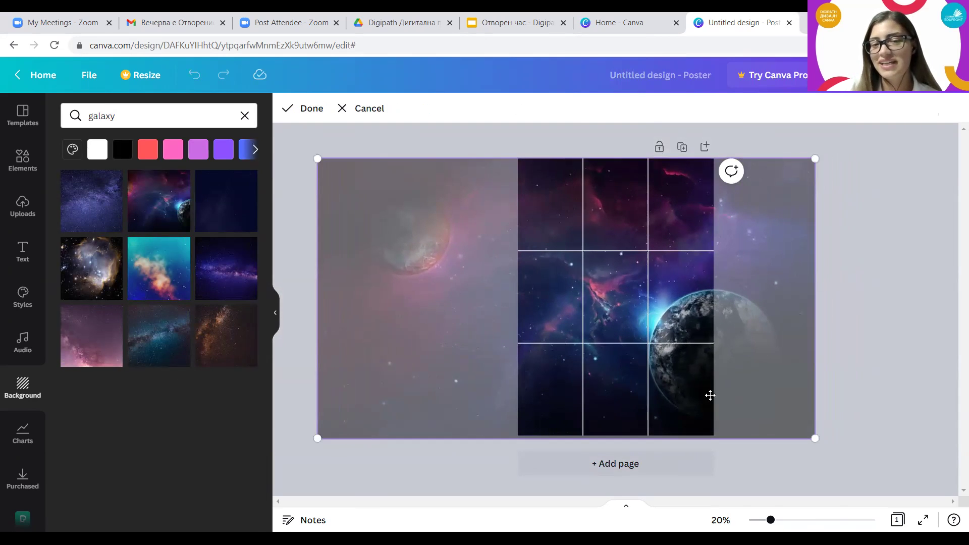
pyautogui.click(888, 387)
pyautogui.click(861, 375)
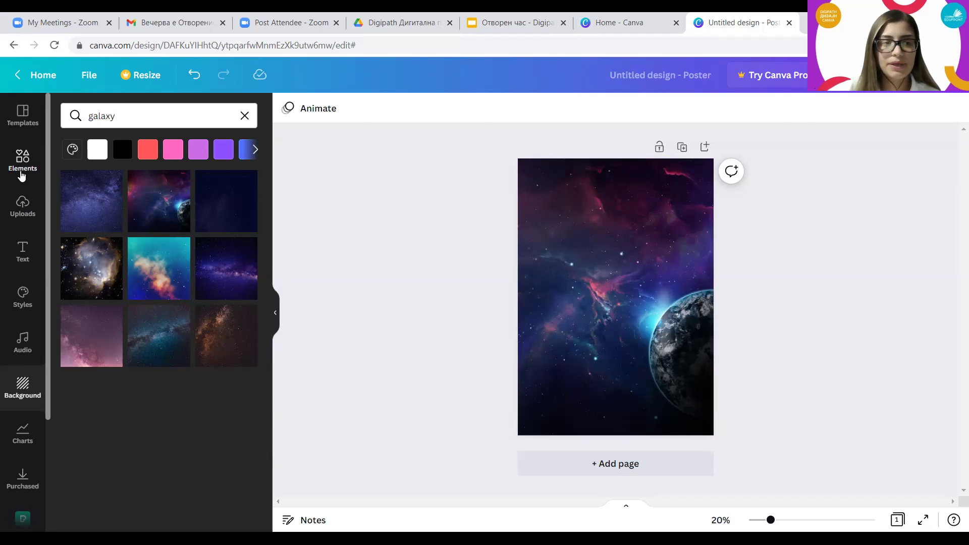
# Add a square shape and stretch it into a horizontal band spanning the full page width near the poster's upper edge
pyautogui.click(19, 175)
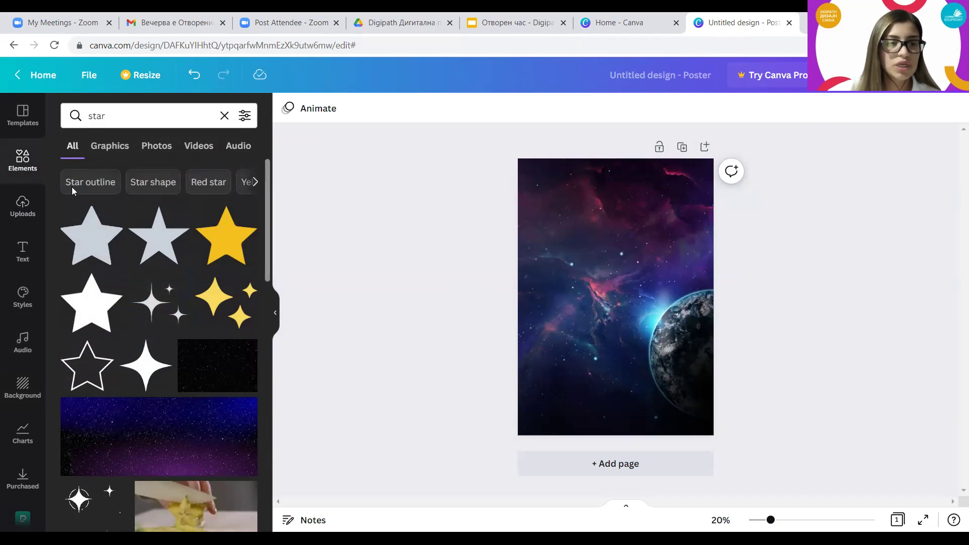
pyautogui.click(225, 115)
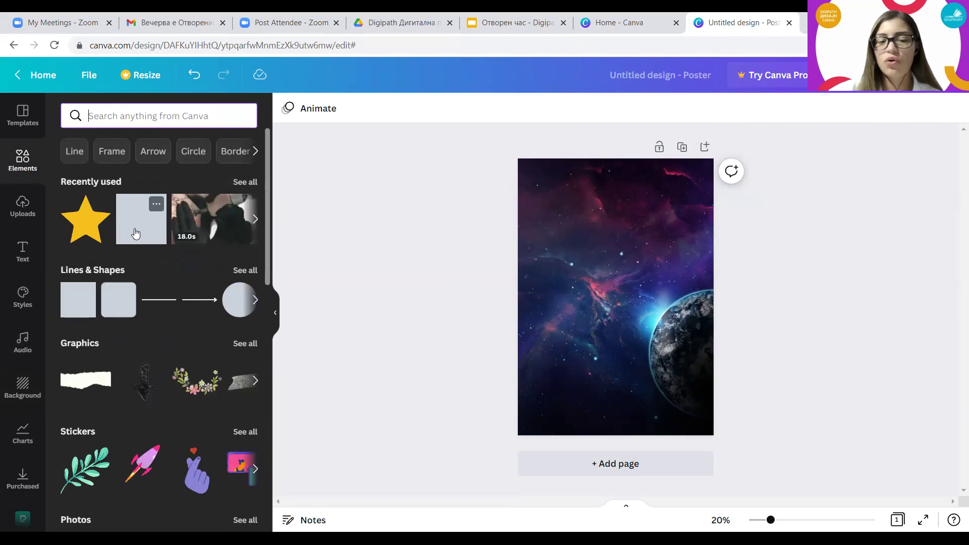
pyautogui.click(75, 308)
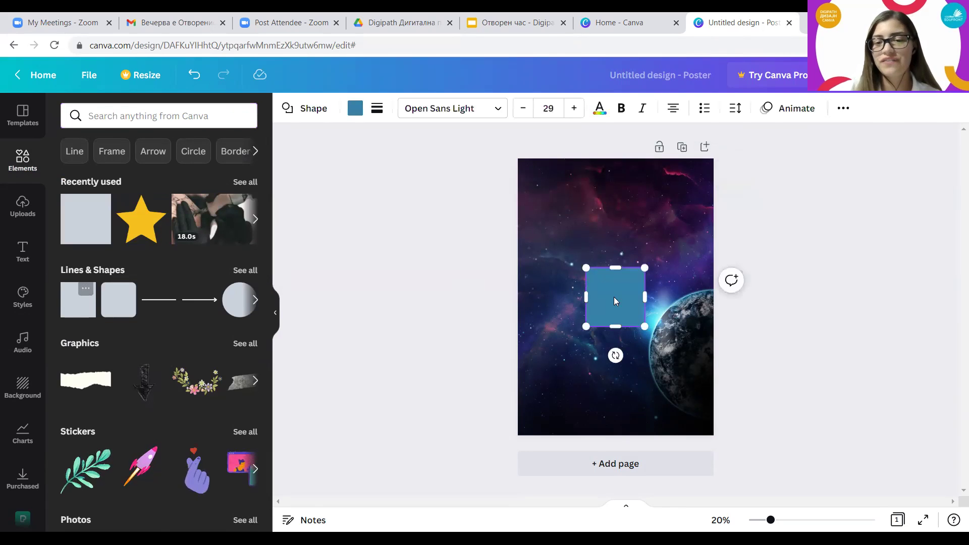
pyautogui.press('Escape')
pyautogui.moveTo(594, 288); pyautogui.dragTo(737, 225)
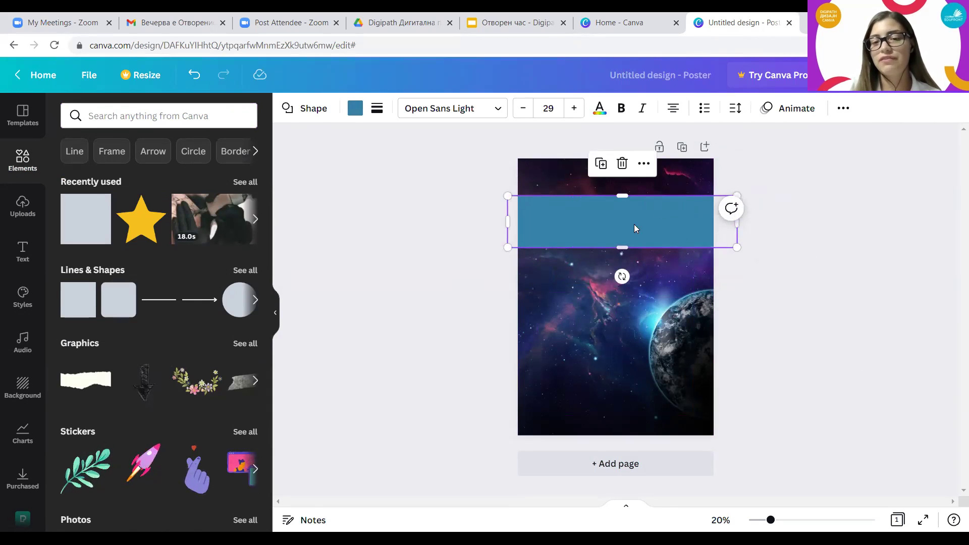
pyautogui.click(371, 328)
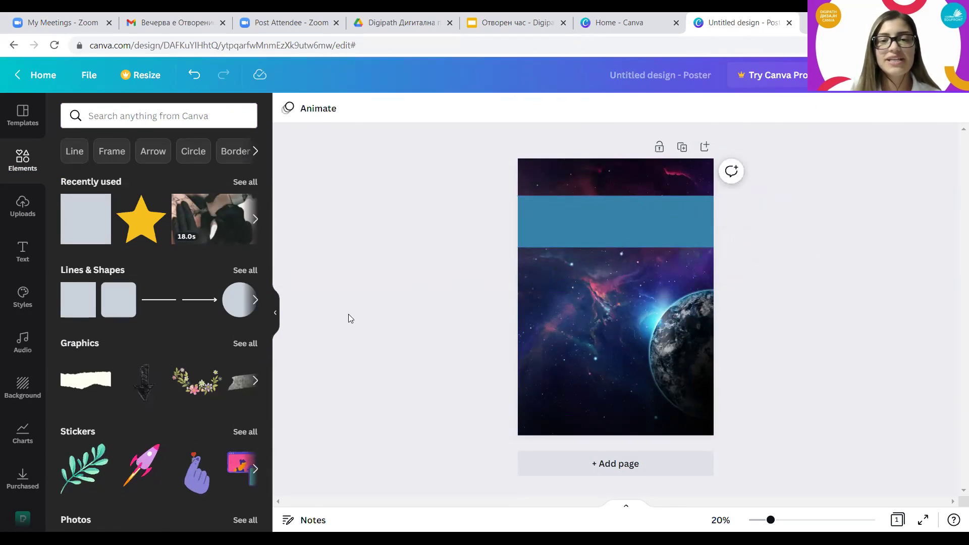
# Find the flying Wonder Woman cartoon among the uploaded images and add it to the poster
pyautogui.click(23, 207)
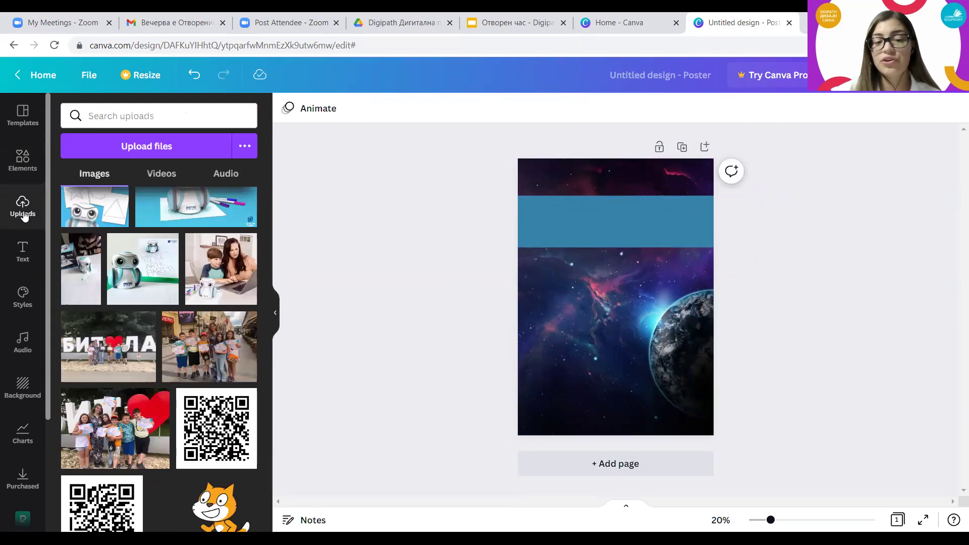
pyautogui.scroll(-3, 193, 359)
pyautogui.scroll(-10, 192, 358)
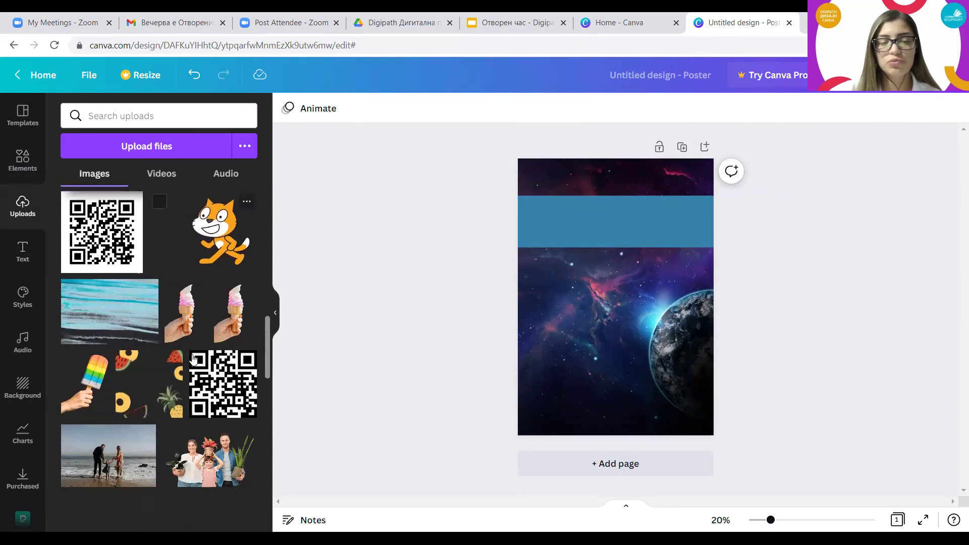
pyautogui.scroll(-12, 177, 327)
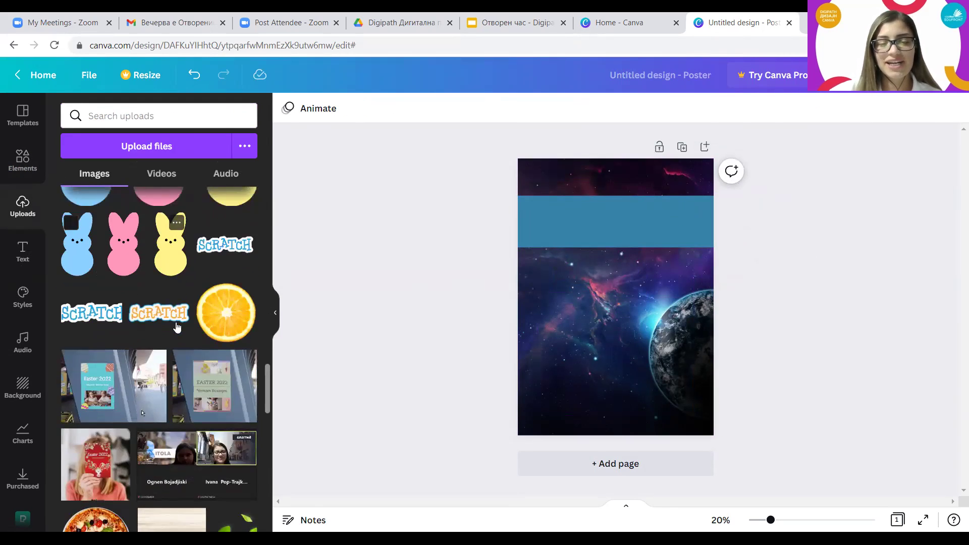
pyautogui.scroll(-12, 160, 318)
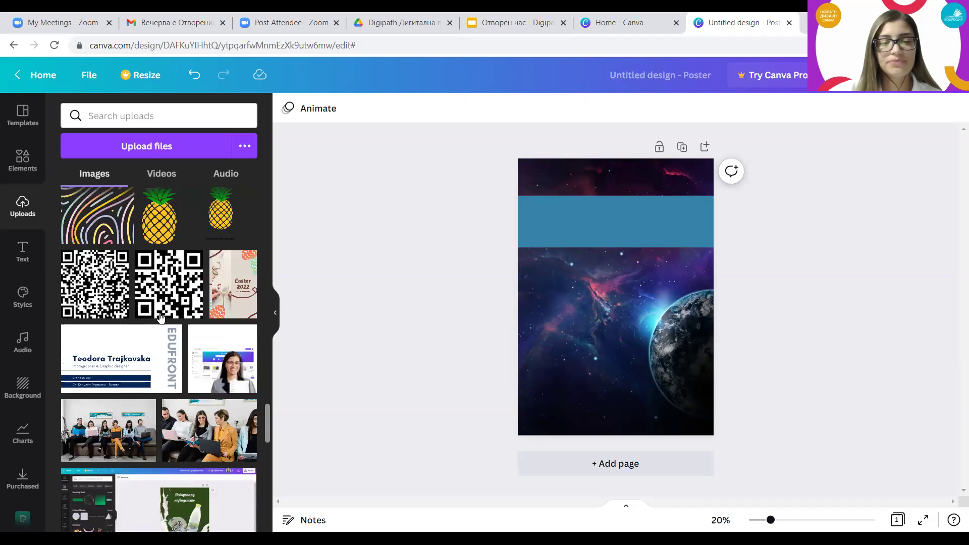
pyautogui.scroll(-10, 159, 316)
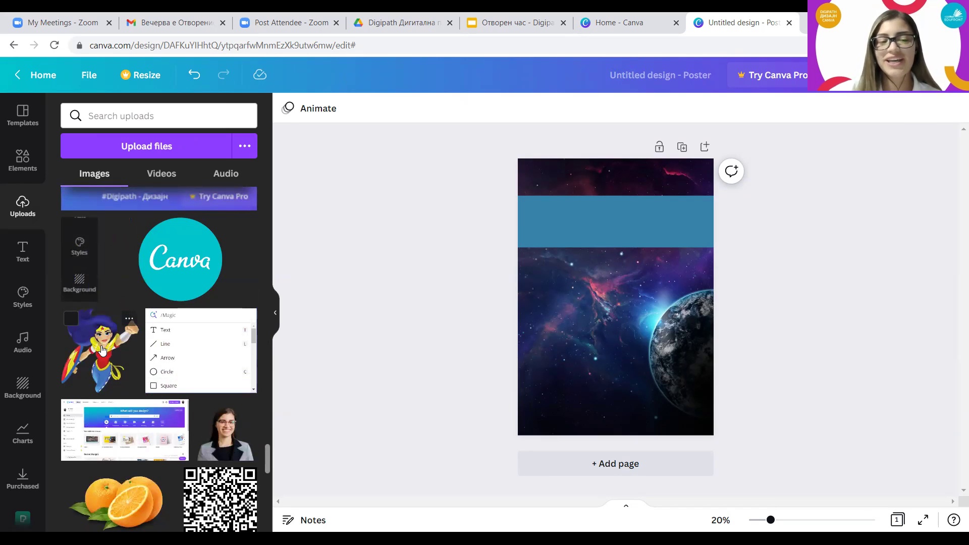
pyautogui.click(103, 349)
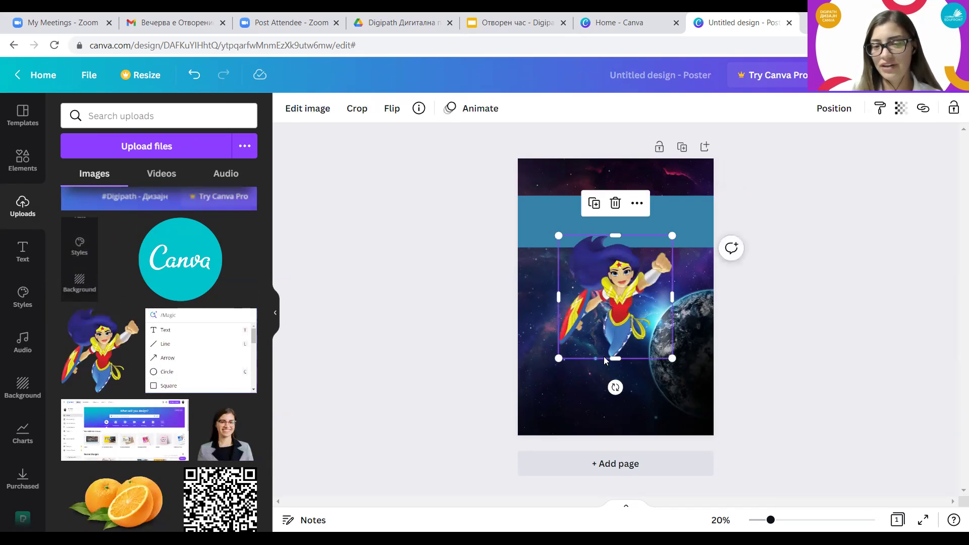
# Enlarge the Wonder Woman image proportionally and move it near the poster's centre, overlapping the band's lower edge
pyautogui.moveTo(558, 358); pyautogui.dragTo(522, 399)
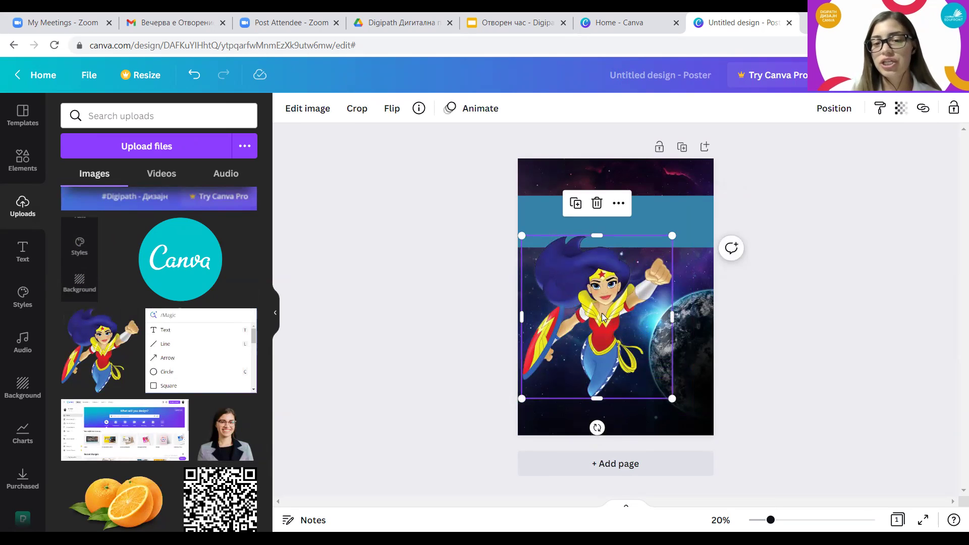
pyautogui.moveTo(601, 316); pyautogui.dragTo(616, 309)
pyautogui.click(792, 344)
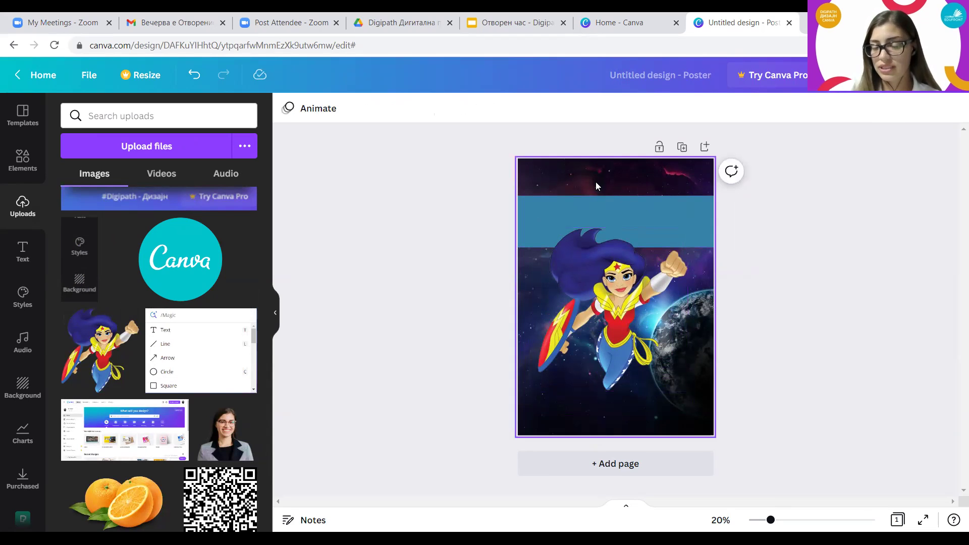
# Enlarge the Wonder Woman image slightly more and place it below the band, with its feet at the page's lower edge
pyautogui.click(674, 217)
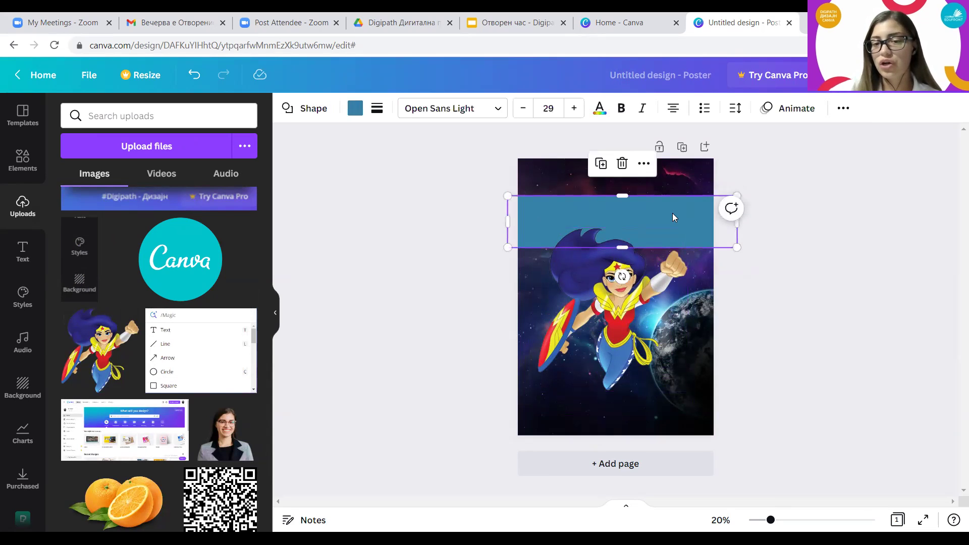
pyautogui.click(627, 303)
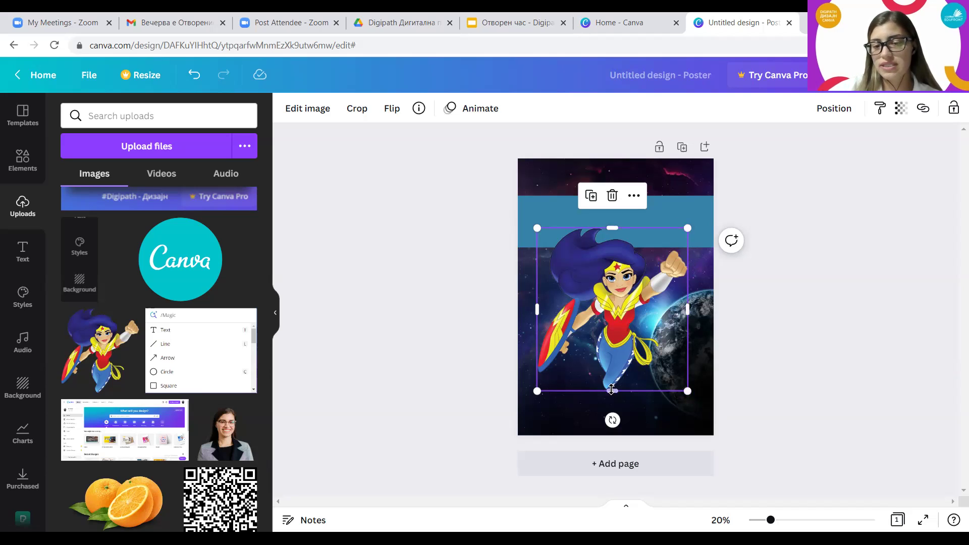
pyautogui.moveTo(689, 391); pyautogui.dragTo(709, 405)
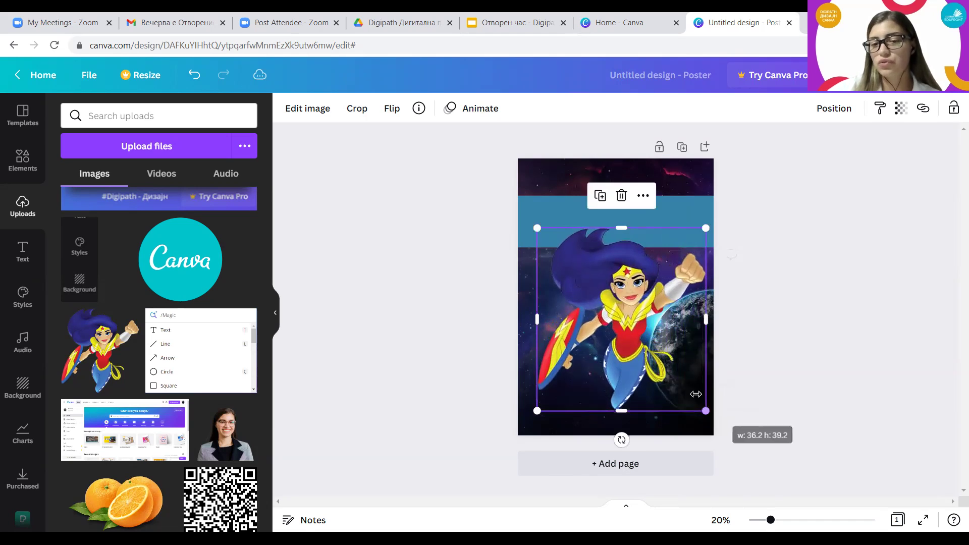
pyautogui.moveTo(624, 372); pyautogui.dragTo(620, 391)
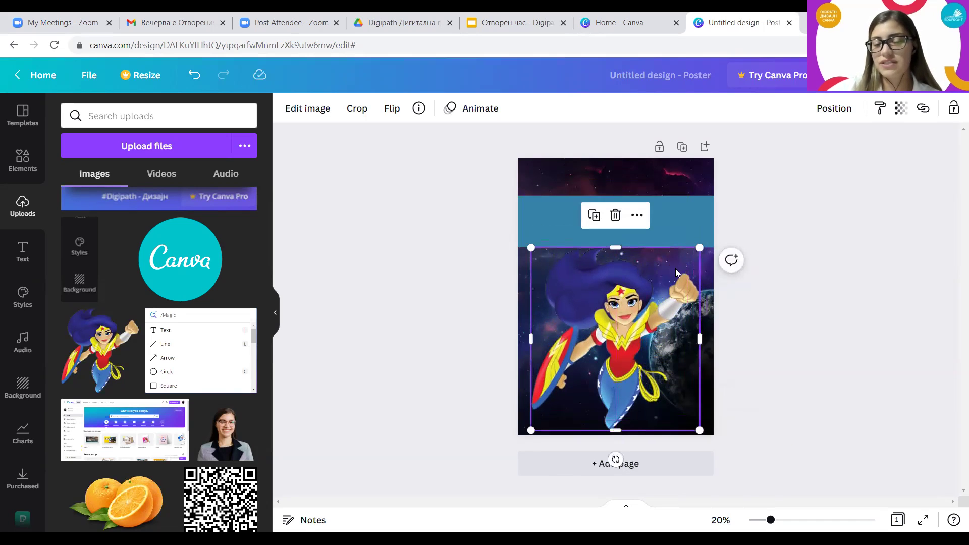
pyautogui.moveTo(696, 248); pyautogui.dragTo(691, 255)
pyautogui.moveTo(619, 331); pyautogui.dragTo(625, 342)
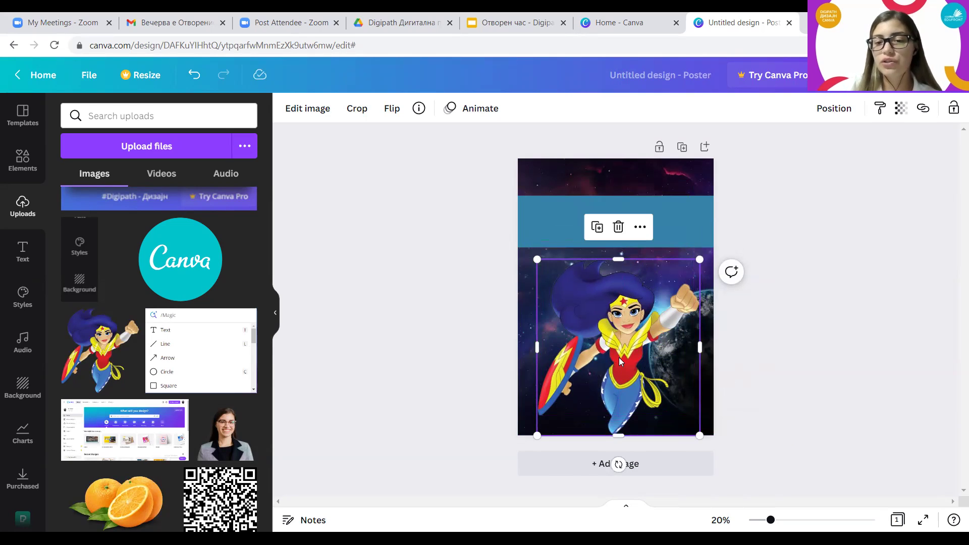
# Try moving the Wonder Woman image up over the band and rotating it, and undo both changes
pyautogui.moveTo(619, 358); pyautogui.dragTo(618, 331)
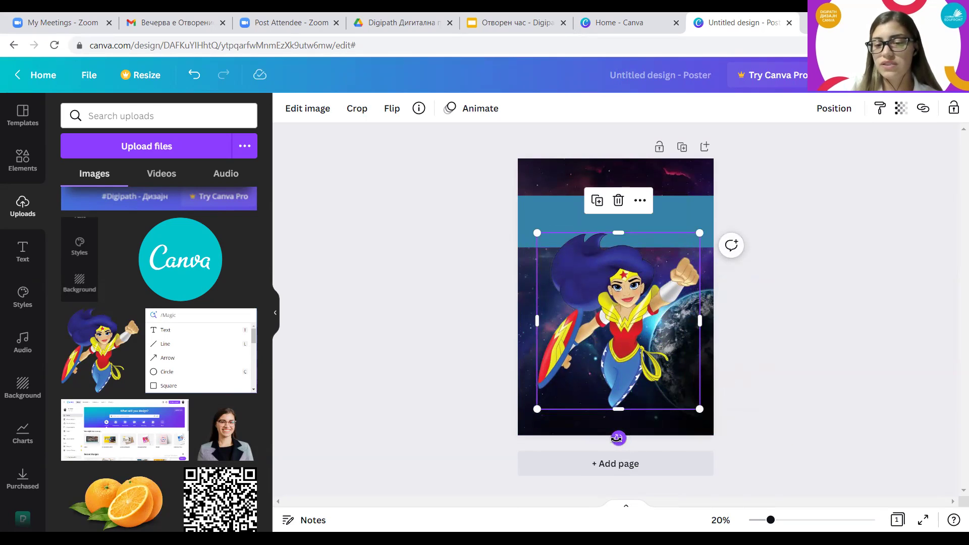
pyautogui.moveTo(618, 438)
pyautogui.mouseDown()
pyautogui.moveTo(648, 435)
pyautogui.moveTo(610, 445)
pyautogui.moveTo(632, 446)
pyautogui.moveTo(623, 450)
pyautogui.mouseUp()
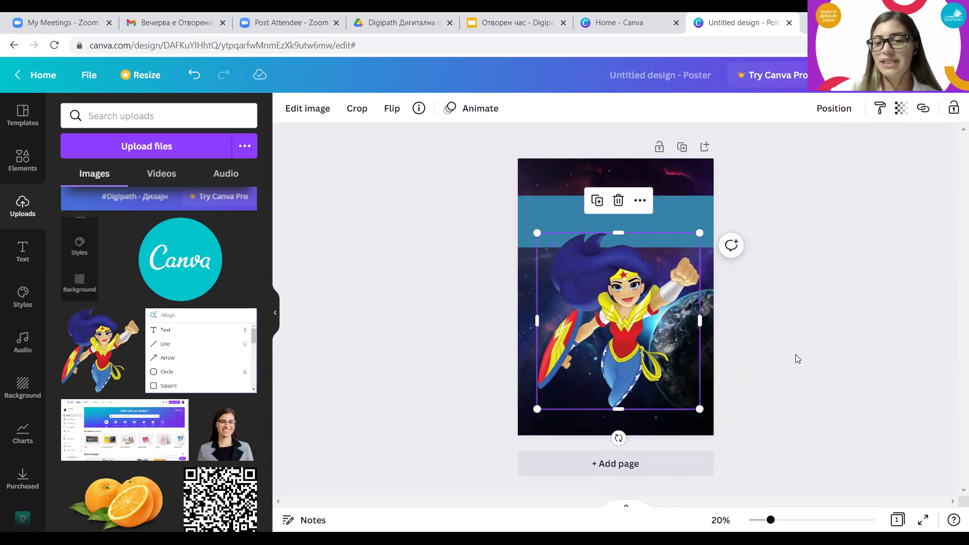
pyautogui.click(197, 86)
pyautogui.click(194, 76)
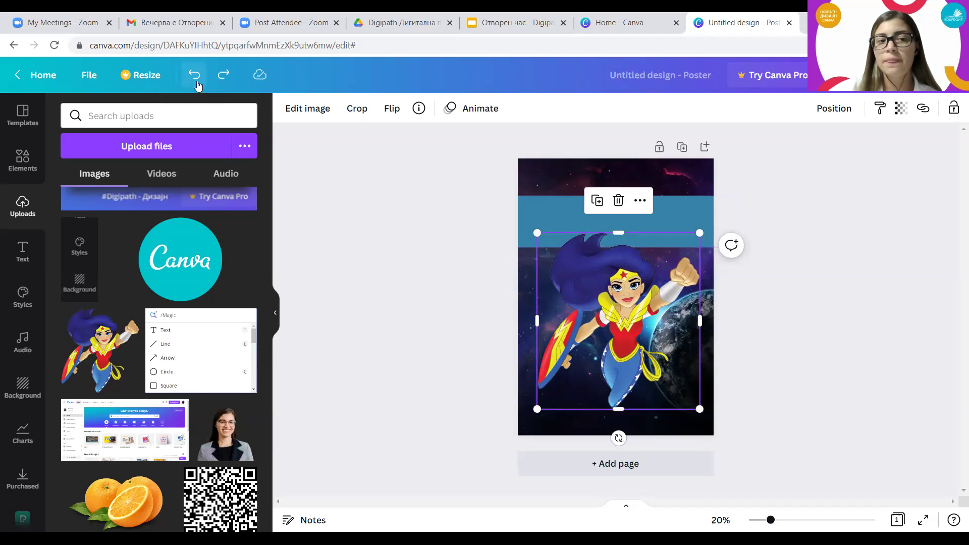
pyautogui.click(196, 84)
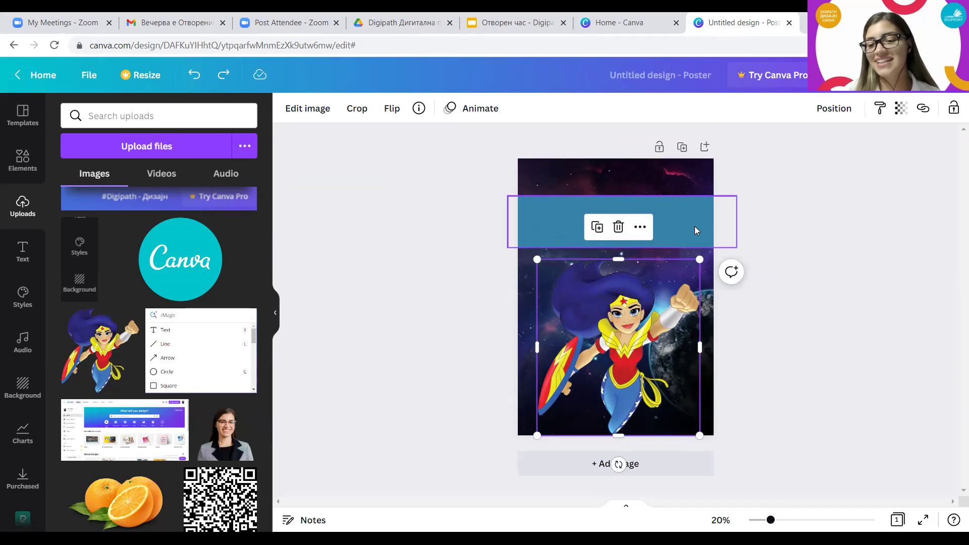
pyautogui.click(829, 269)
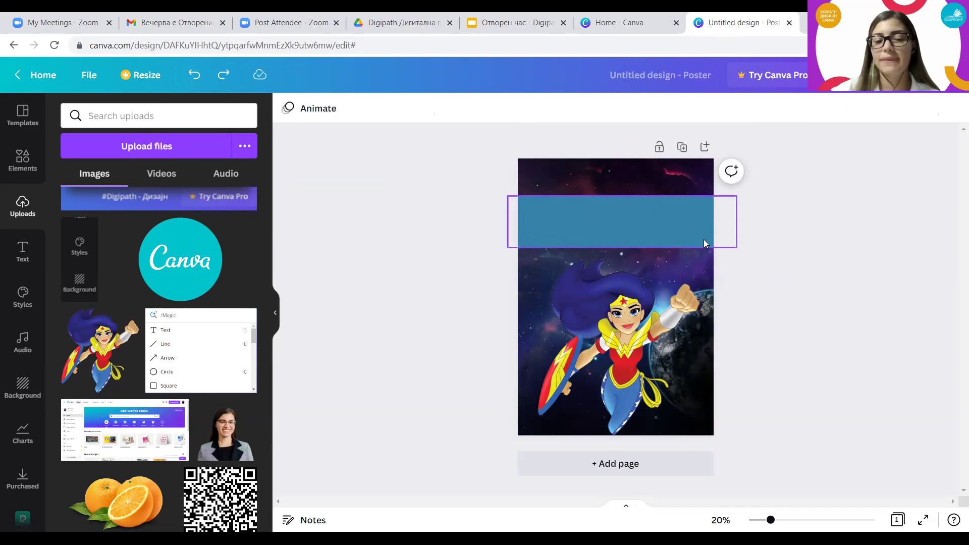
# Lower the blue band to overlap the top of the character's hair and stretch it slightly taller
pyautogui.moveTo(670, 247); pyautogui.dragTo(662, 261)
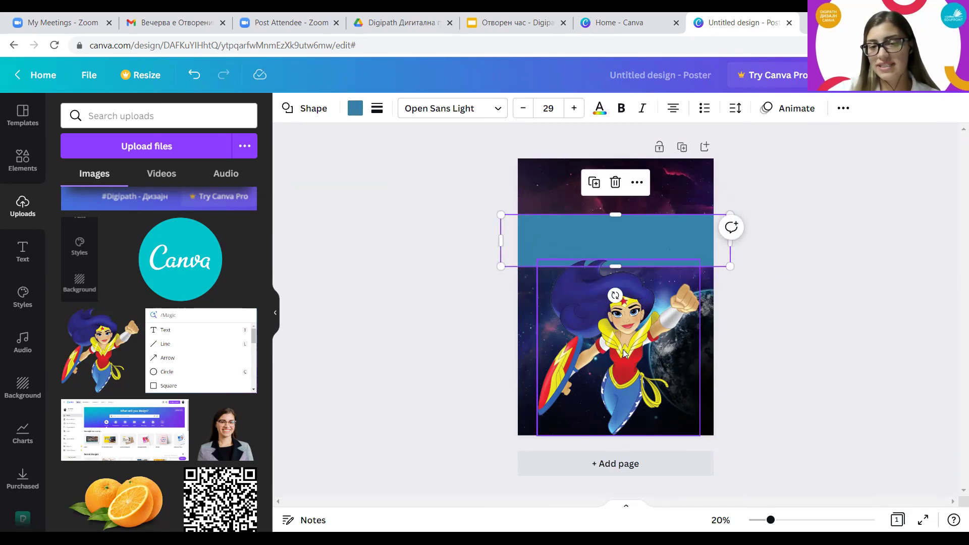
pyautogui.moveTo(615, 215); pyautogui.dragTo(616, 206)
pyautogui.click(655, 238)
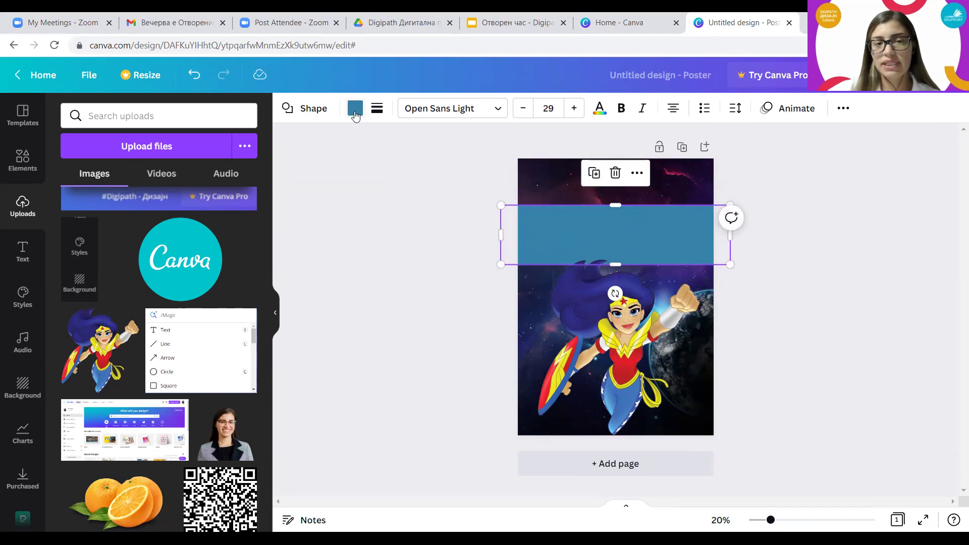
pyautogui.click(656, 251)
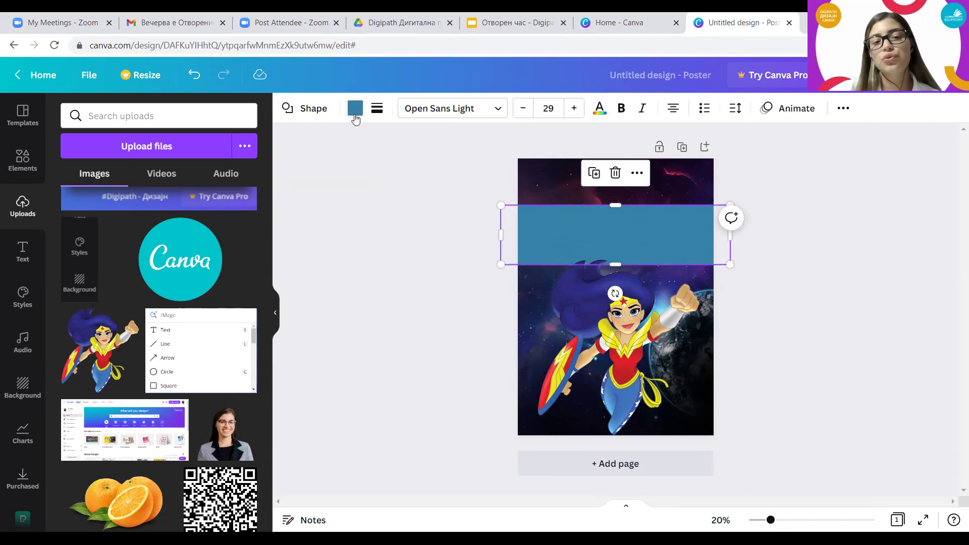
# Try yellow and settle on dark blue from the Wonder Woman image's photo colours as the band's fill
pyautogui.click(354, 109)
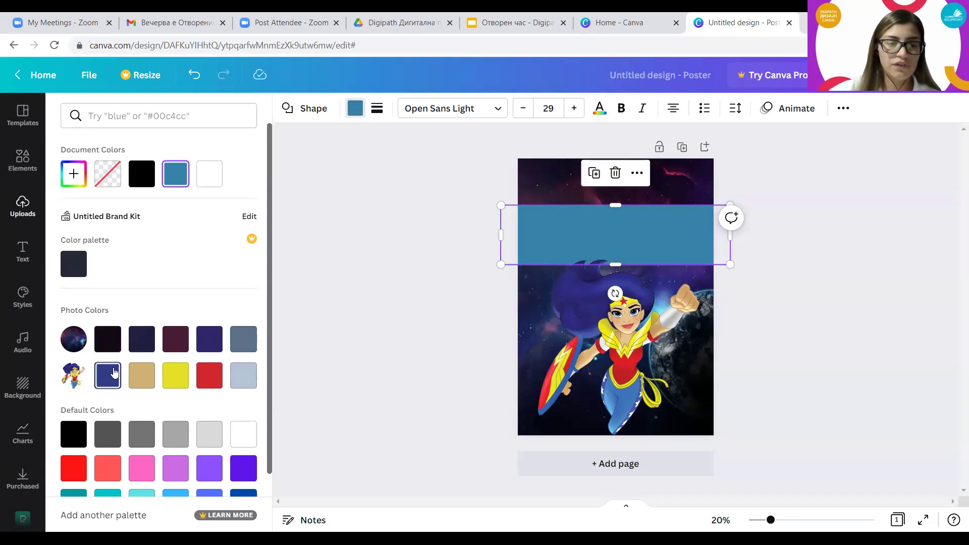
pyautogui.click(114, 373)
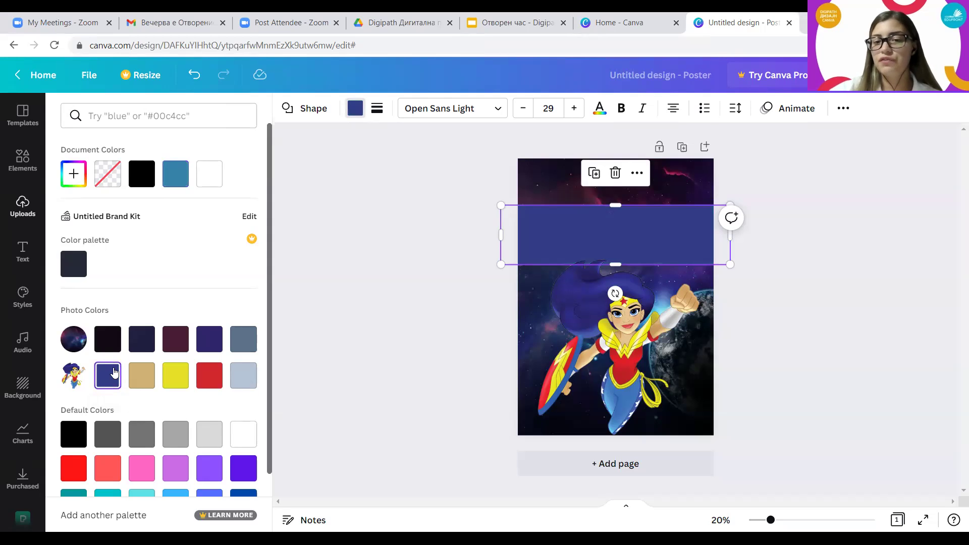
pyautogui.click(176, 377)
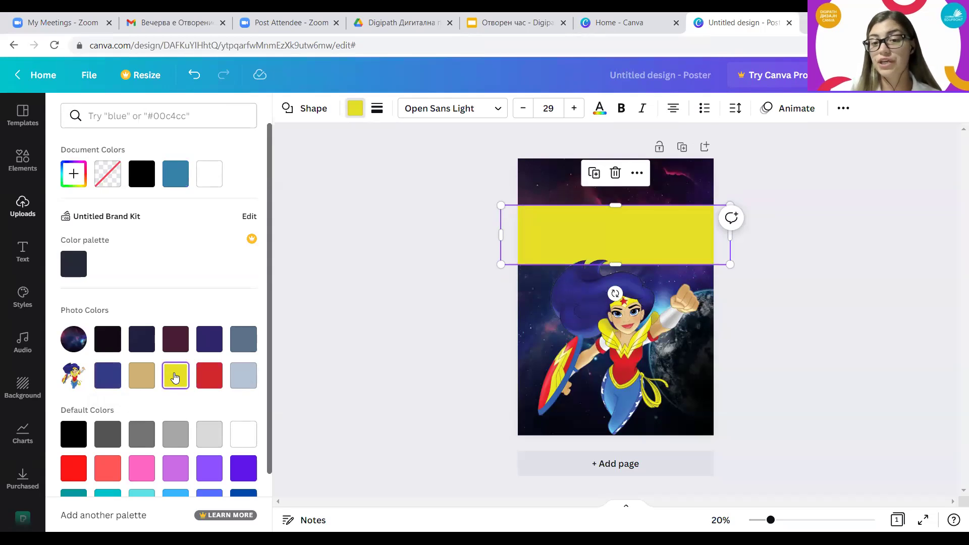
pyautogui.click(107, 375)
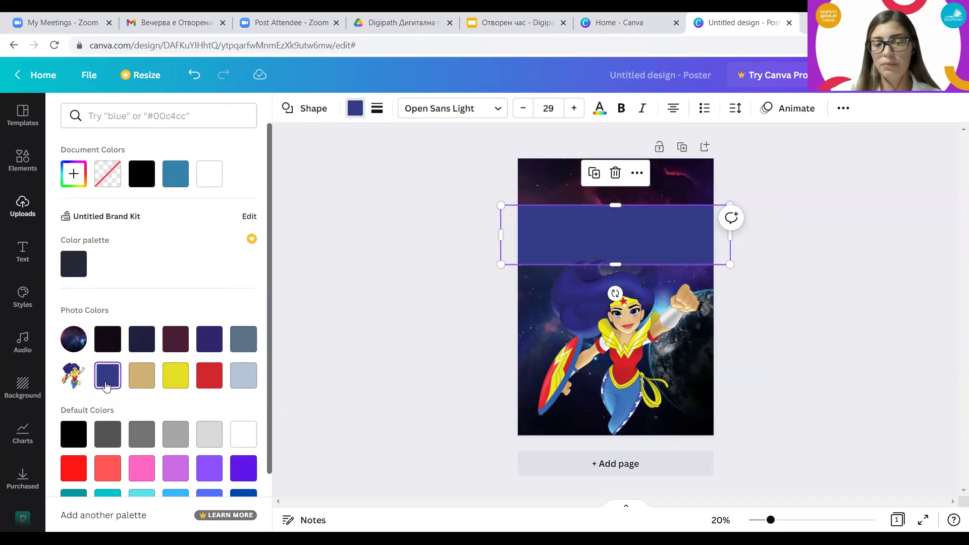
pyautogui.click(444, 300)
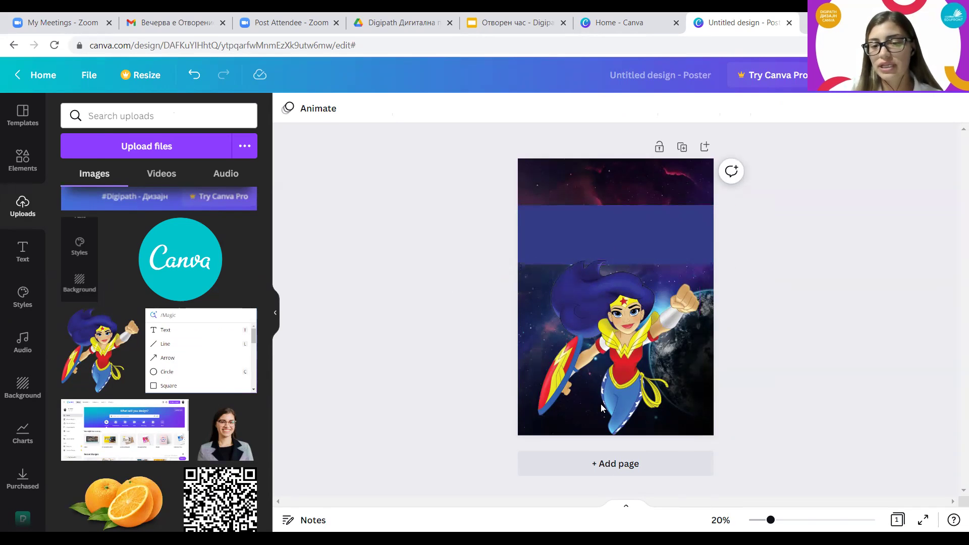
# Bring the dark blue band to the front so that it covers the top of the character's hair
pyautogui.moveTo(771, 520); pyautogui.dragTo(789, 520)
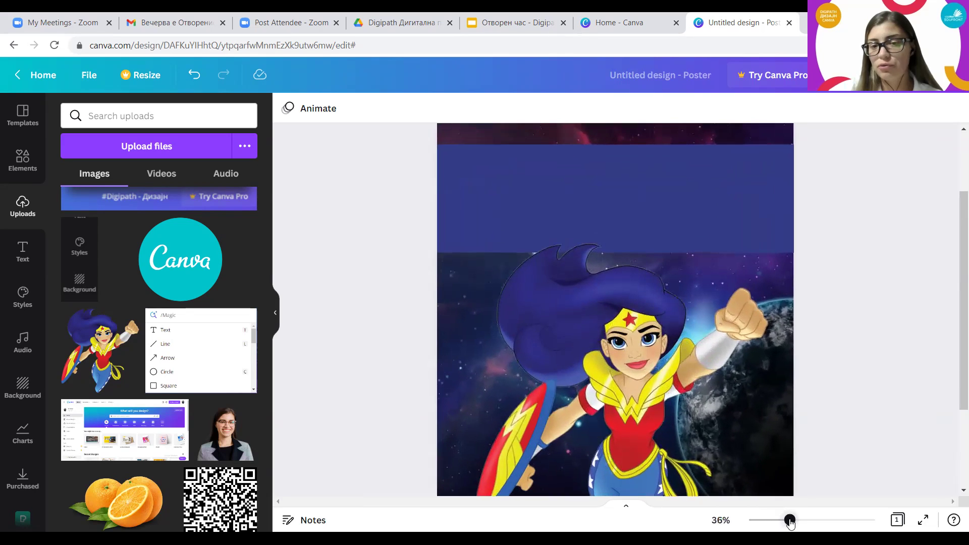
pyautogui.click(544, 217)
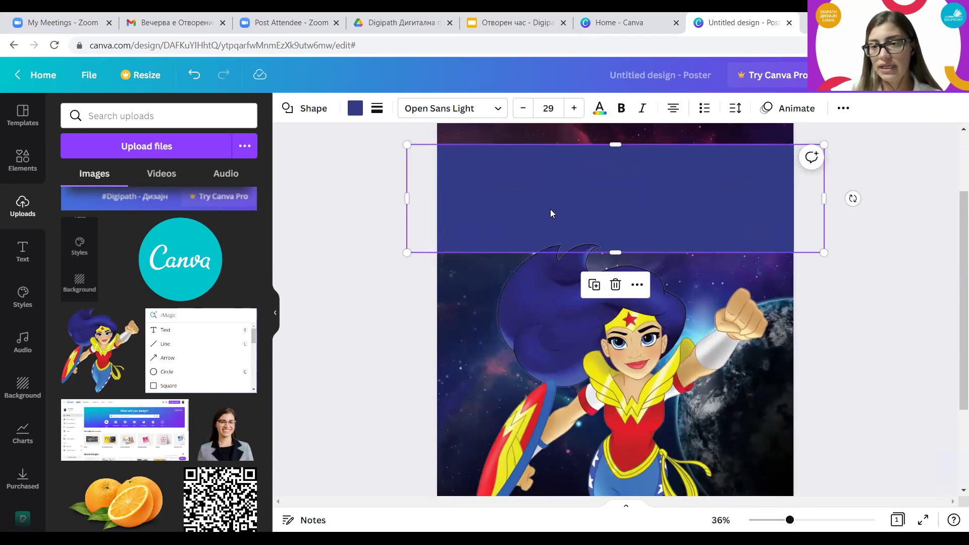
pyautogui.rightClick(551, 212)
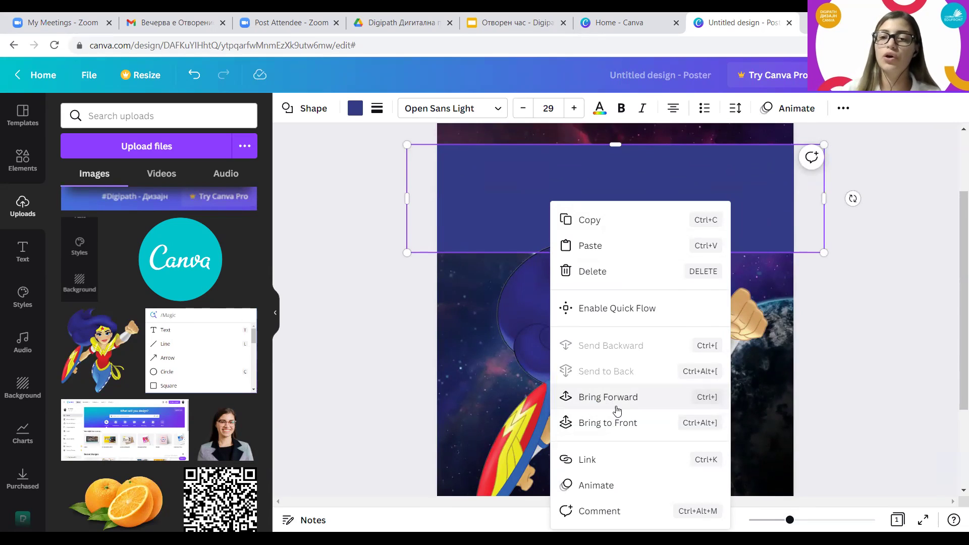
pyautogui.click(617, 434)
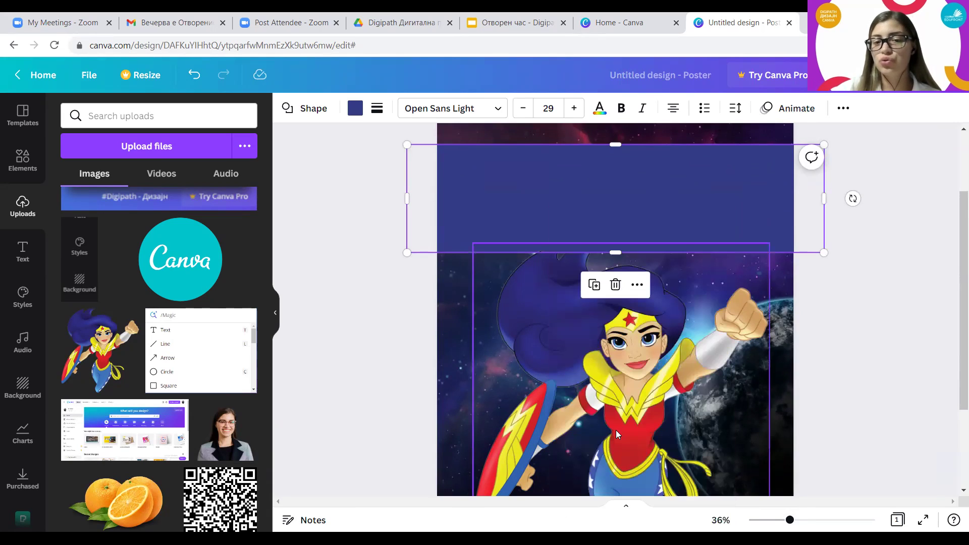
pyautogui.press('Escape')
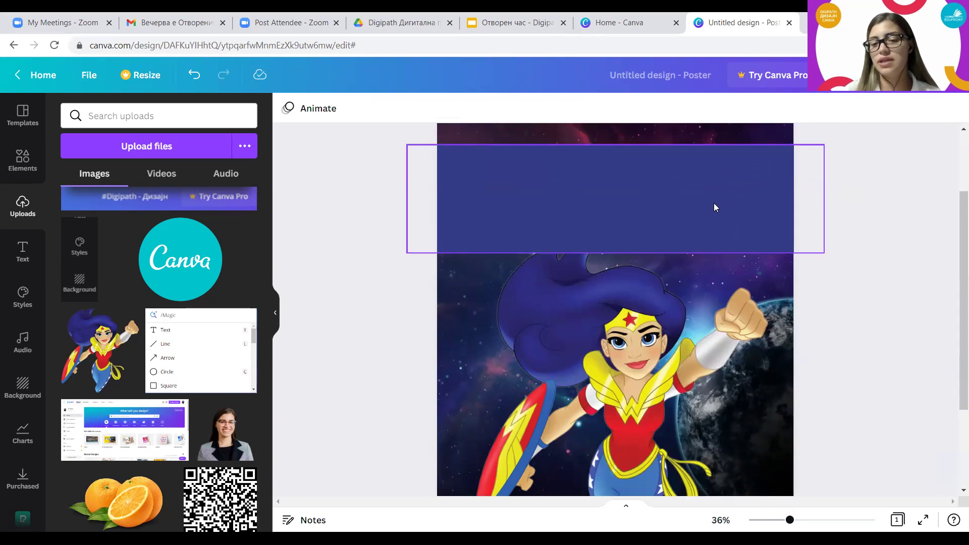
# Bring the Wonder Woman image to the front so that the hair overlaps the band
pyautogui.click(671, 298)
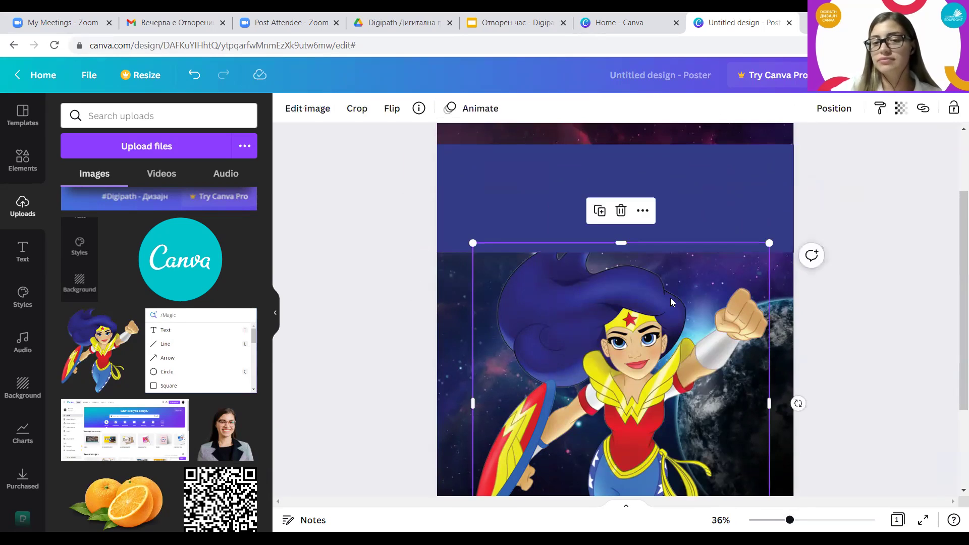
pyautogui.rightClick(635, 312)
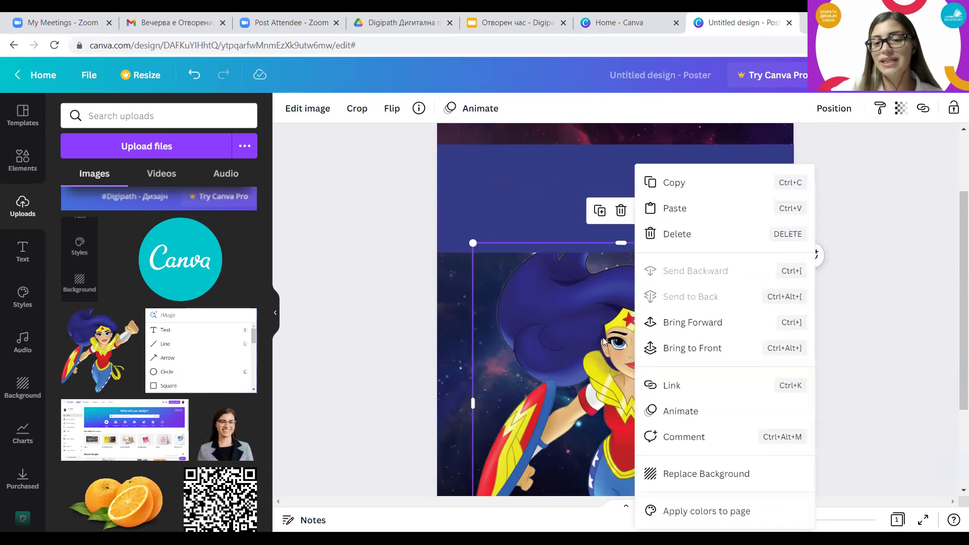
pyautogui.click(707, 348)
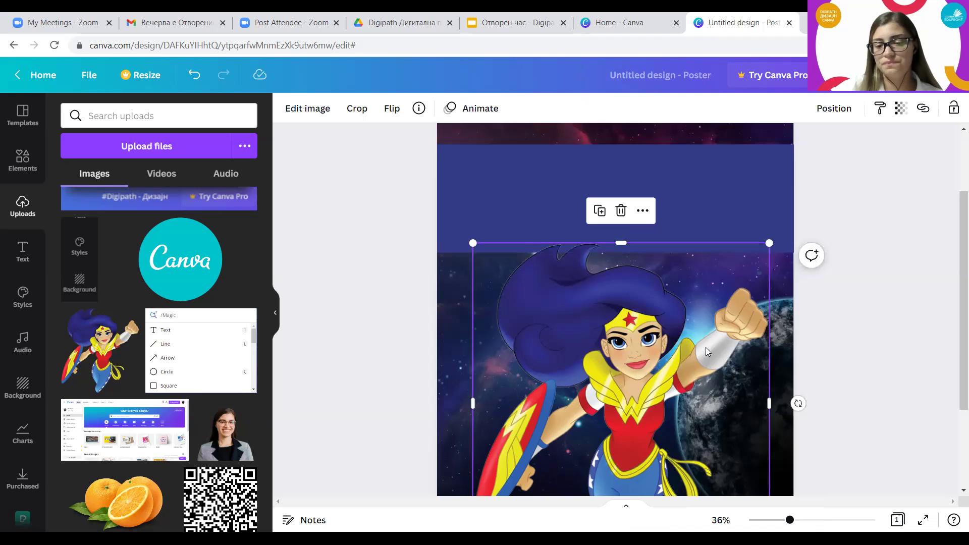
pyautogui.click(368, 281)
pyautogui.moveTo(788, 520); pyautogui.dragTo(775, 528)
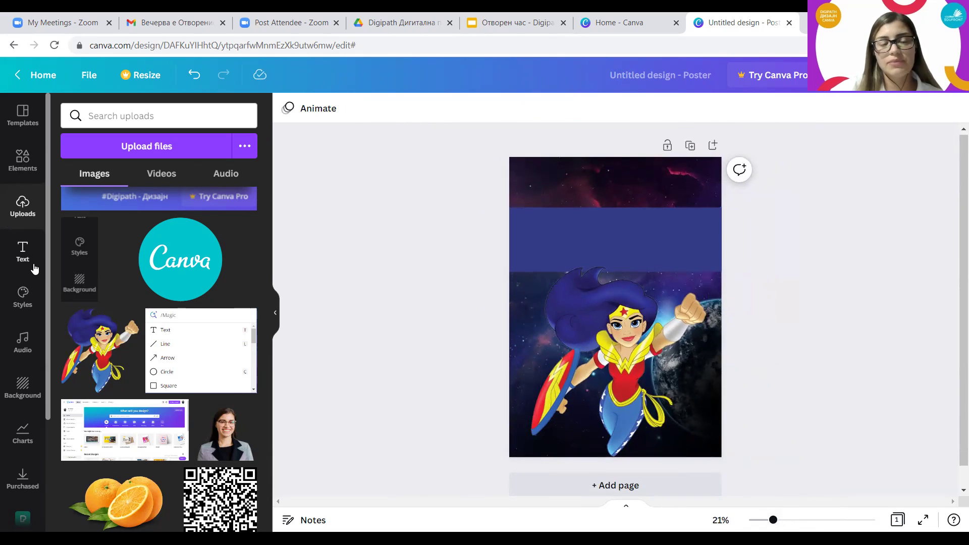
# Add a subheading reading "Мојот супер херој" and centre it in the upper part of the dark blue band
pyautogui.click(23, 251)
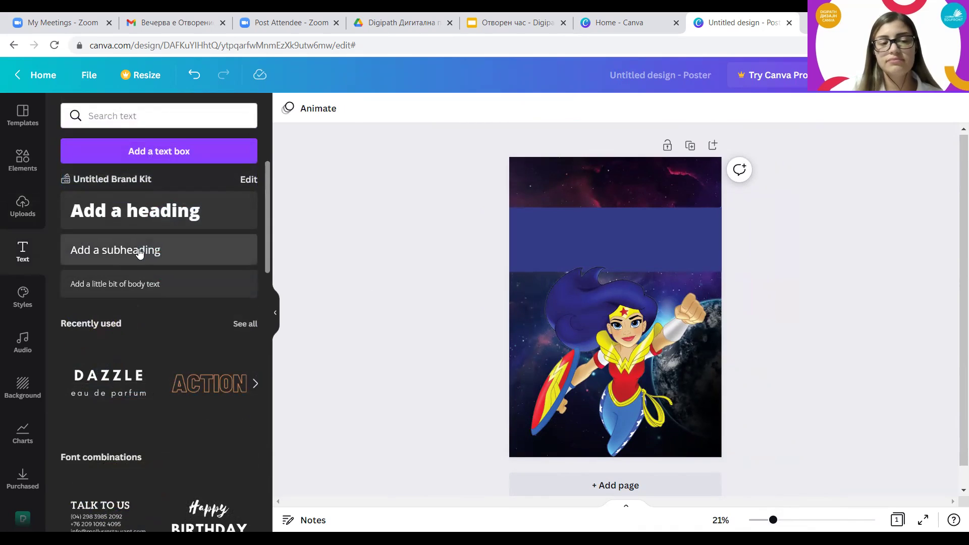
pyautogui.click(149, 249)
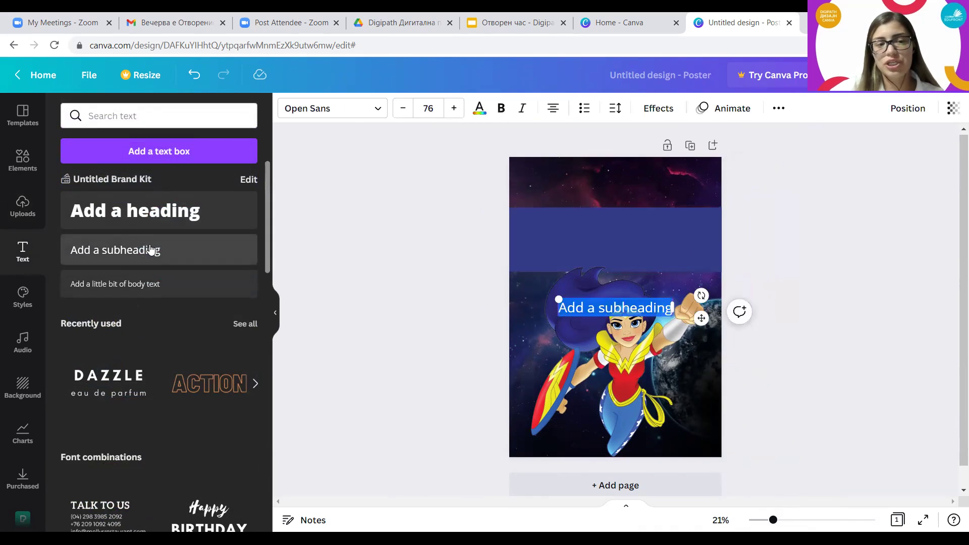
pyautogui.click(629, 317)
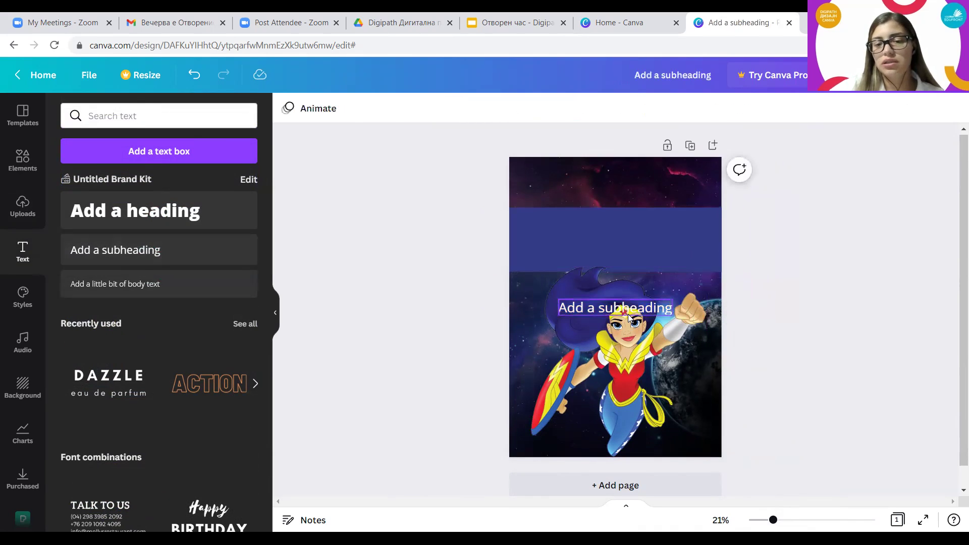
pyautogui.moveTo(629, 316); pyautogui.dragTo(626, 230)
pyautogui.doubleClick(626, 230)
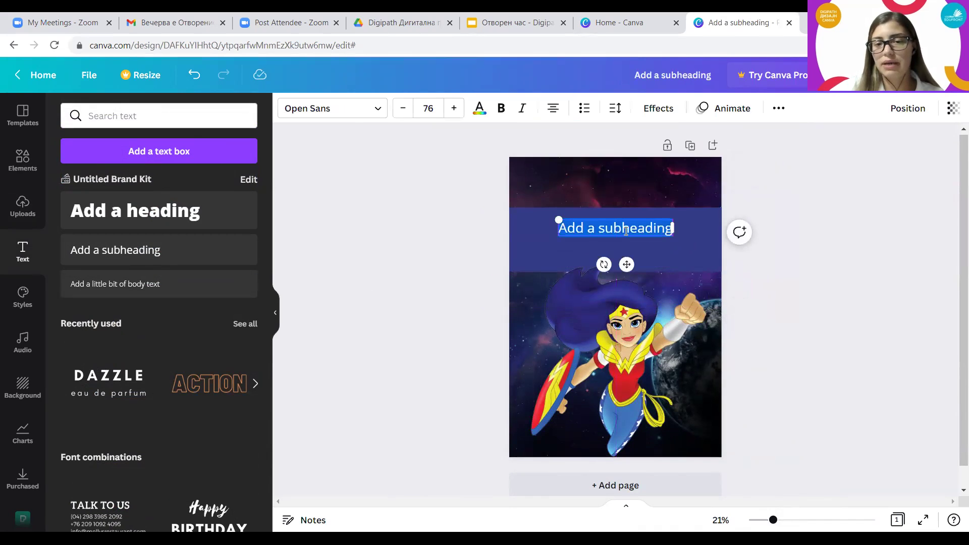
pyautogui.write('М')
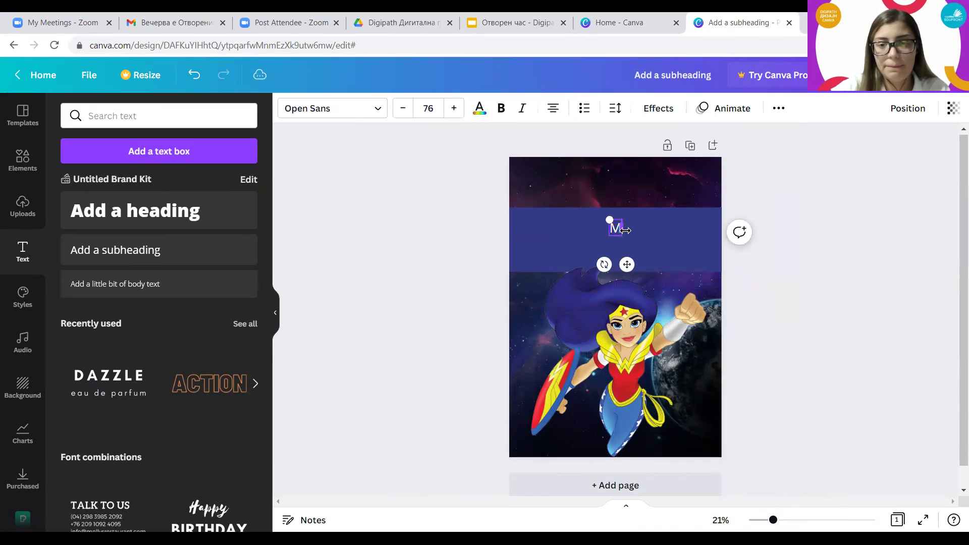
pyautogui.write('ојот супер херој')
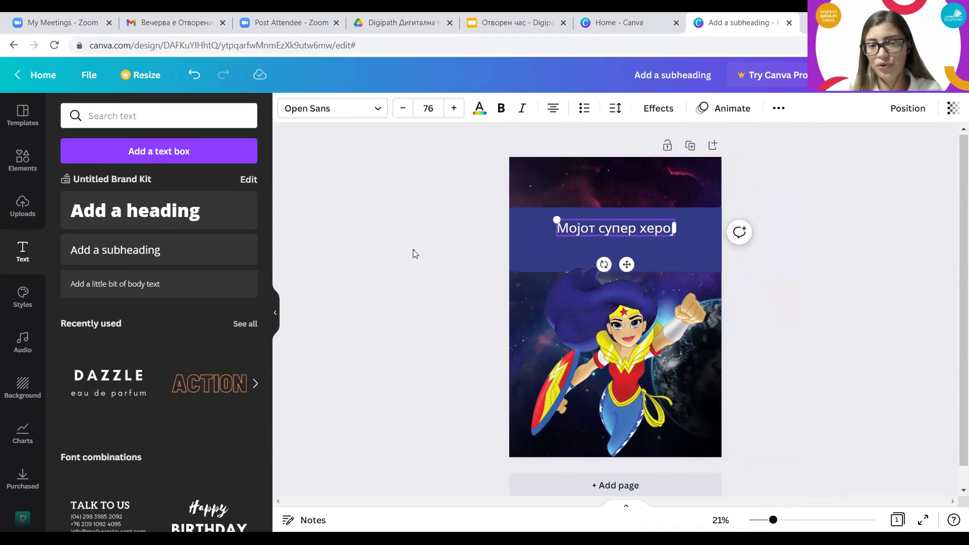
pyautogui.click(413, 249)
pyautogui.click(622, 229)
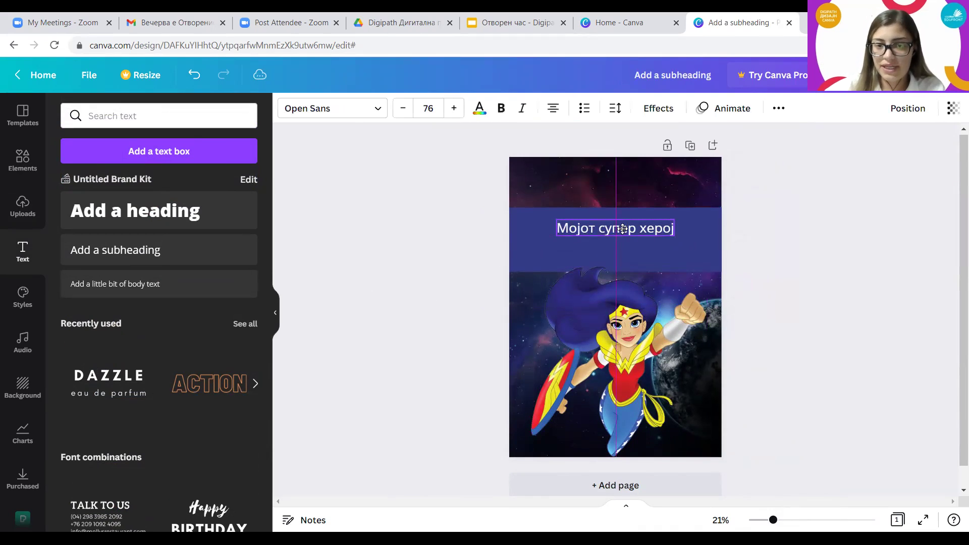
pyautogui.moveTo(620, 227); pyautogui.dragTo(620, 225)
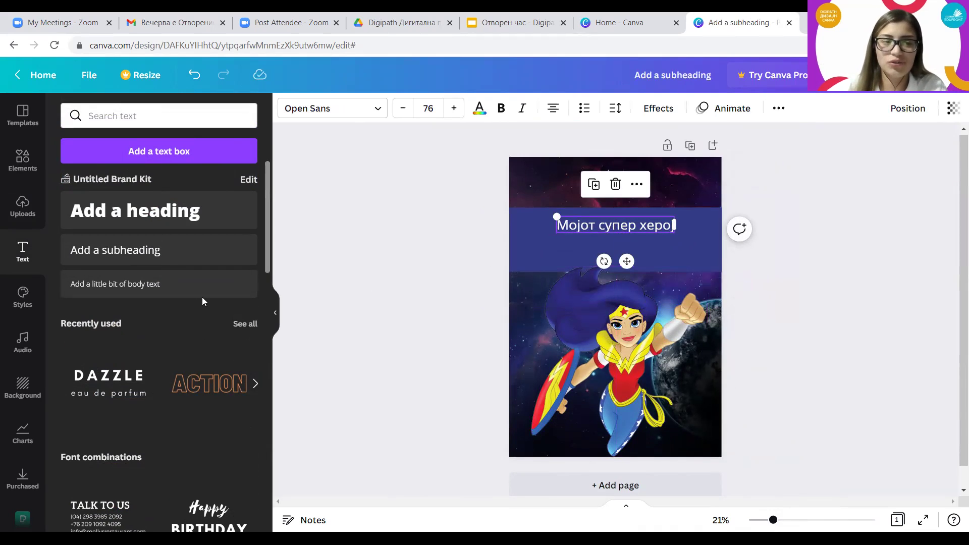
# Add a heading reading "Wonder Woman" below the subheading and widen its text box so it fits on one line
pyautogui.click(164, 228)
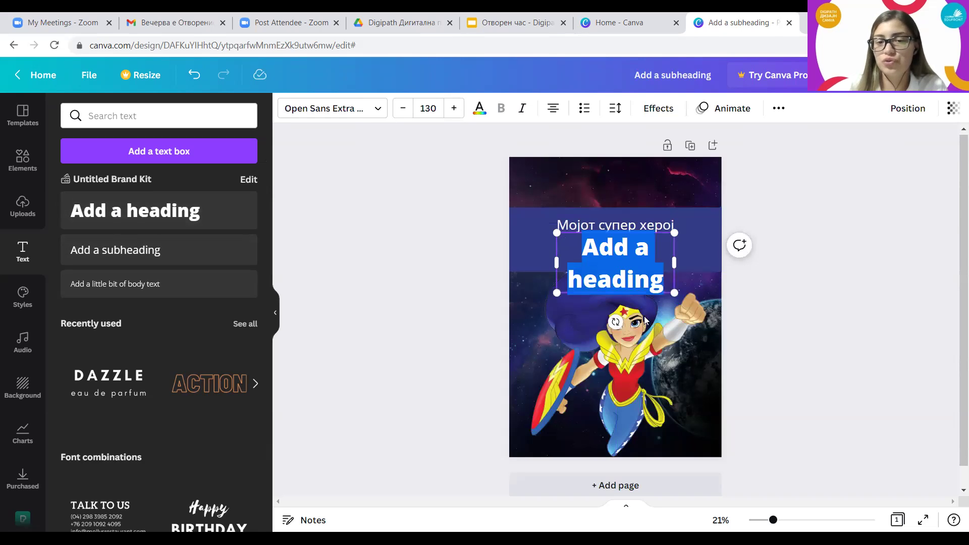
pyautogui.moveTo(557, 258); pyautogui.dragTo(498, 260)
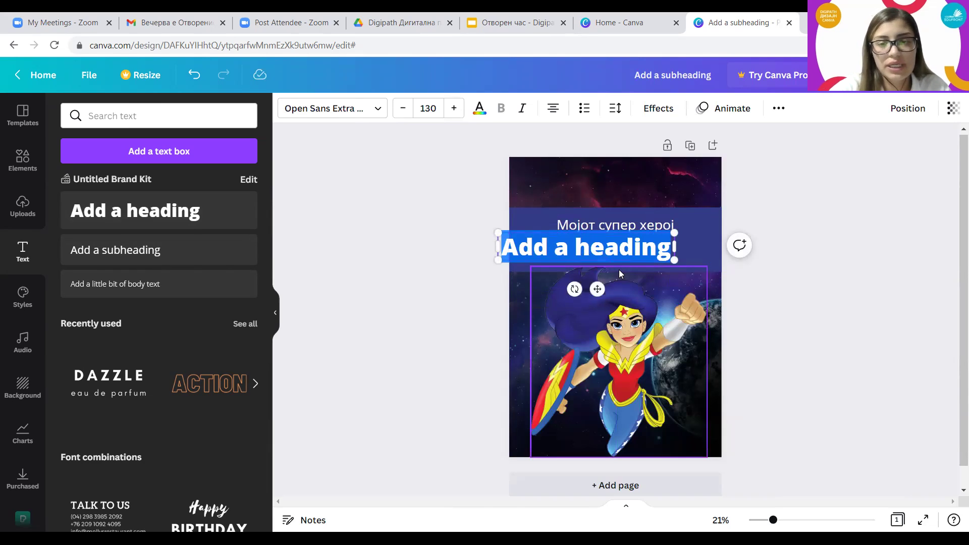
pyautogui.write('Wond')
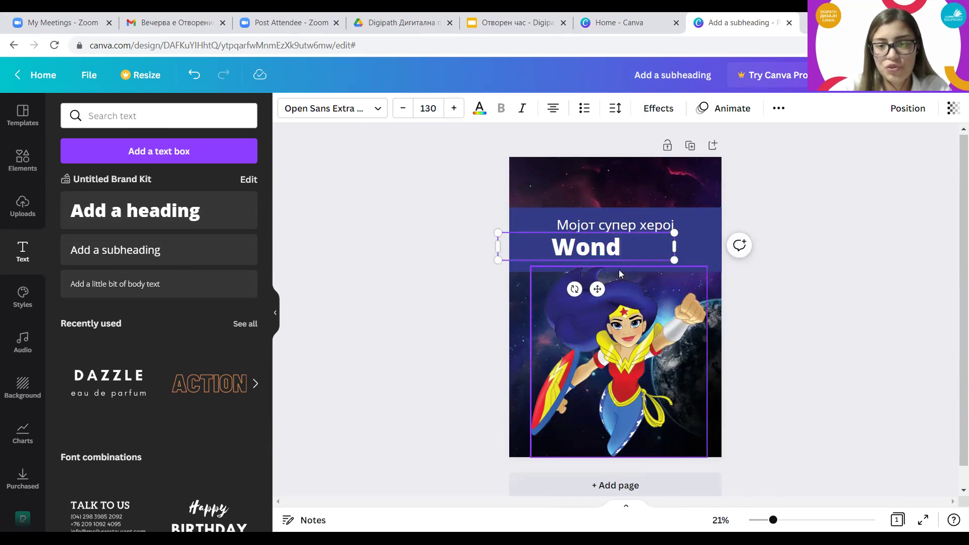
pyautogui.write('er Woman')
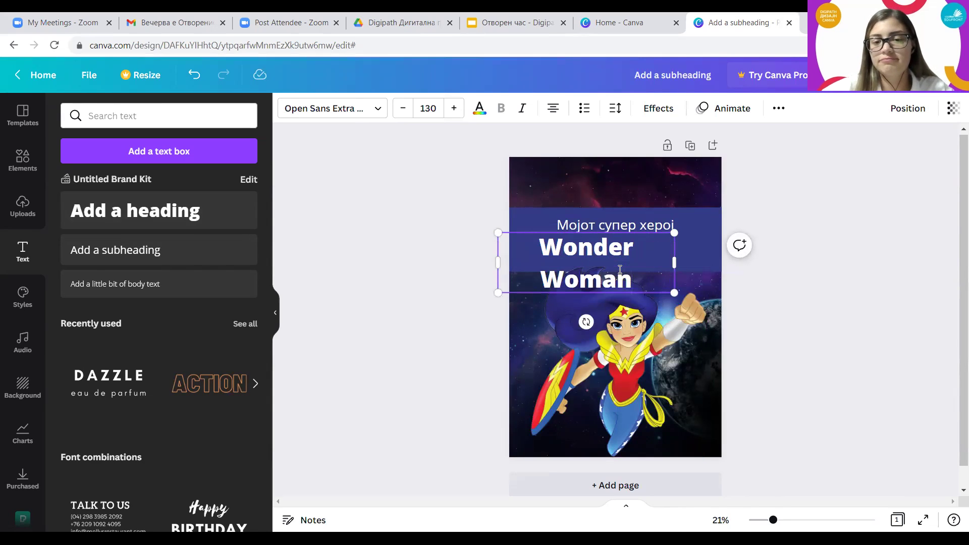
pyautogui.moveTo(674, 263); pyautogui.dragTo(722, 246)
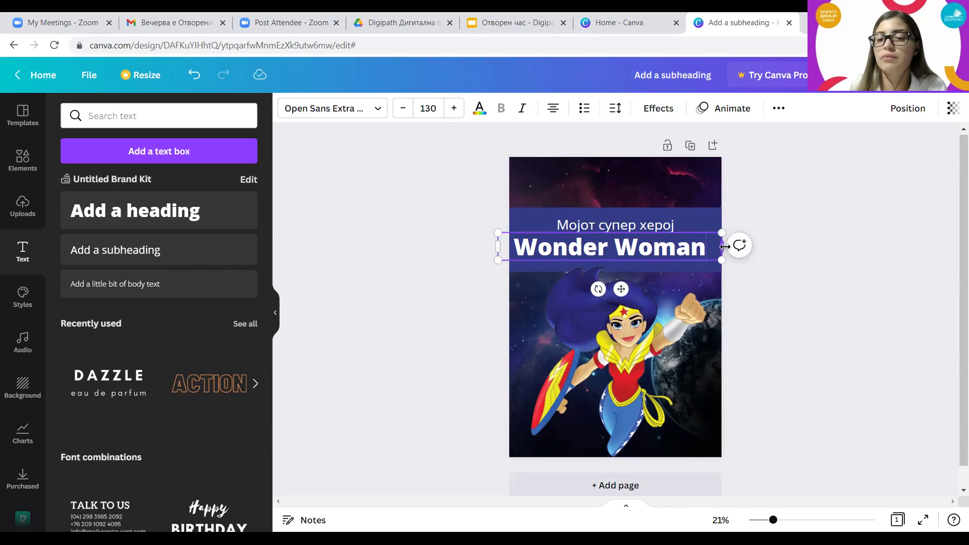
pyautogui.click(762, 336)
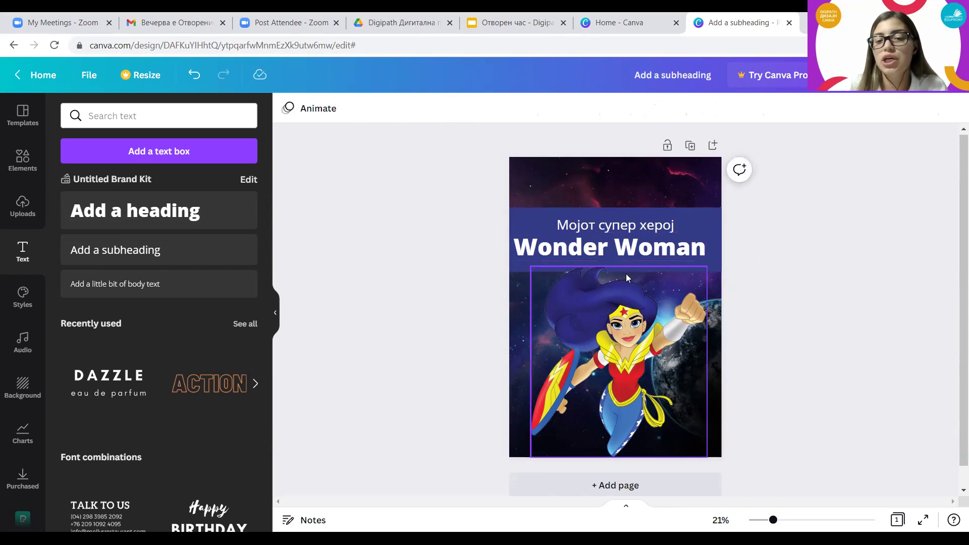
# Shrink the "Wonder Woman" heading and centre it within the band, and nudge the subheading slightly closer to it
pyautogui.click(643, 245)
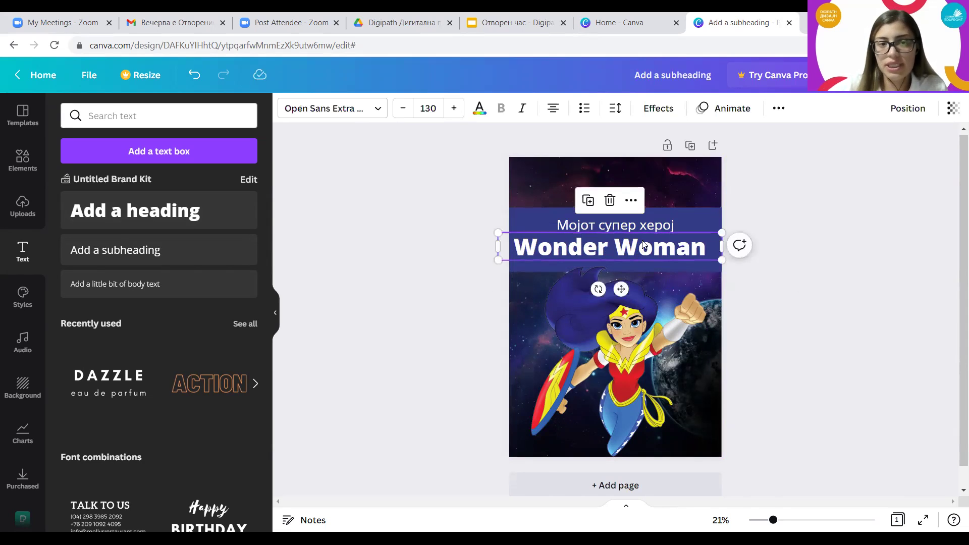
pyautogui.click(402, 110)
pyautogui.click(402, 110)
pyautogui.click(402, 110)
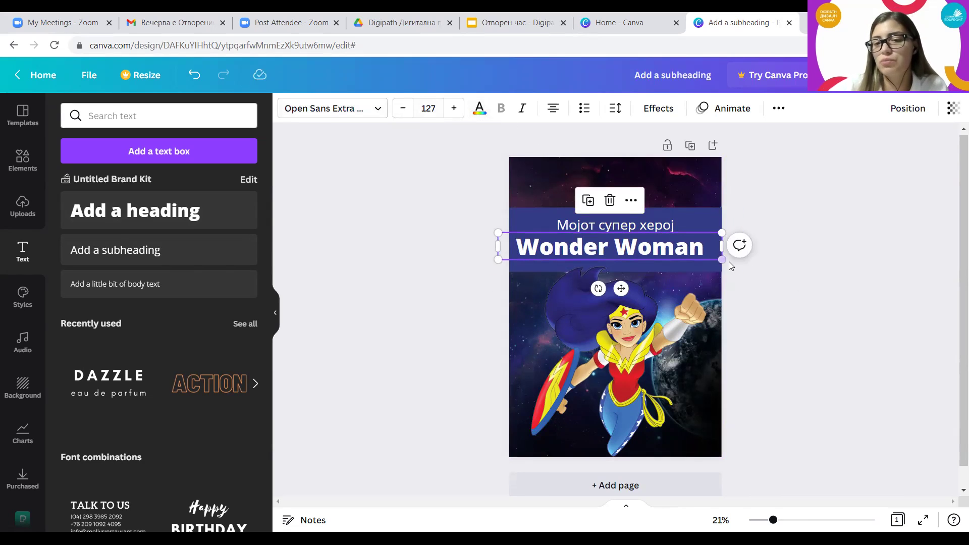
pyautogui.moveTo(721, 259); pyautogui.dragTo(657, 248)
pyautogui.click(758, 334)
pyautogui.scroll(-1, 618, 305)
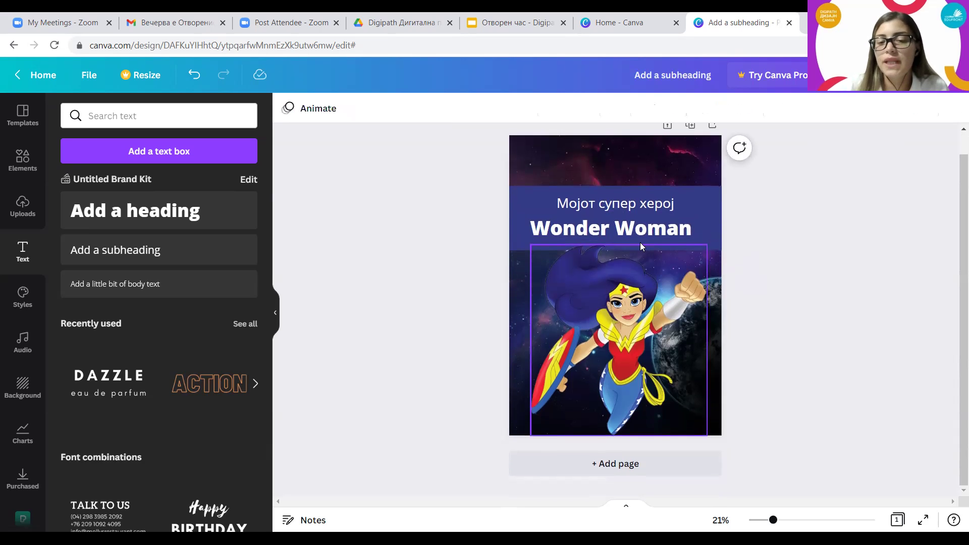
pyautogui.click(639, 208)
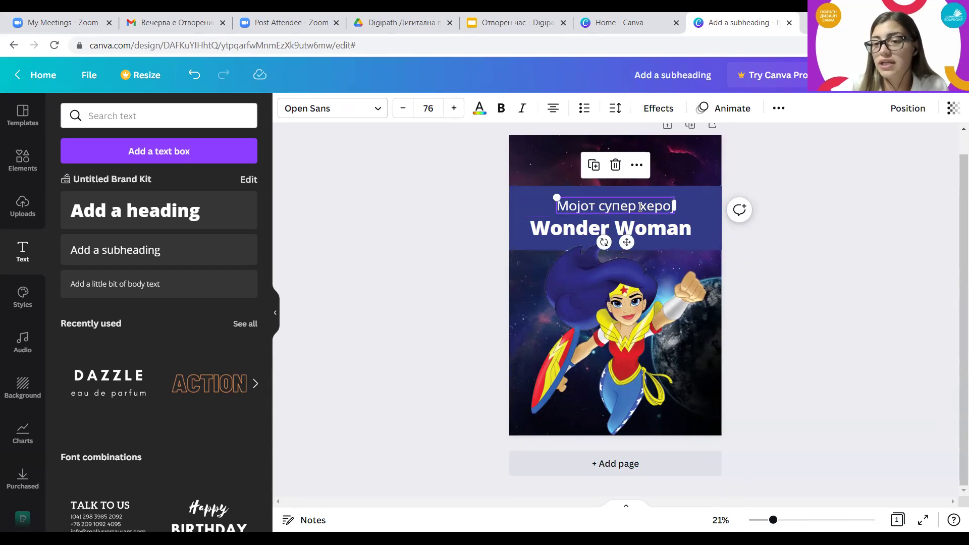
pyautogui.click(640, 207)
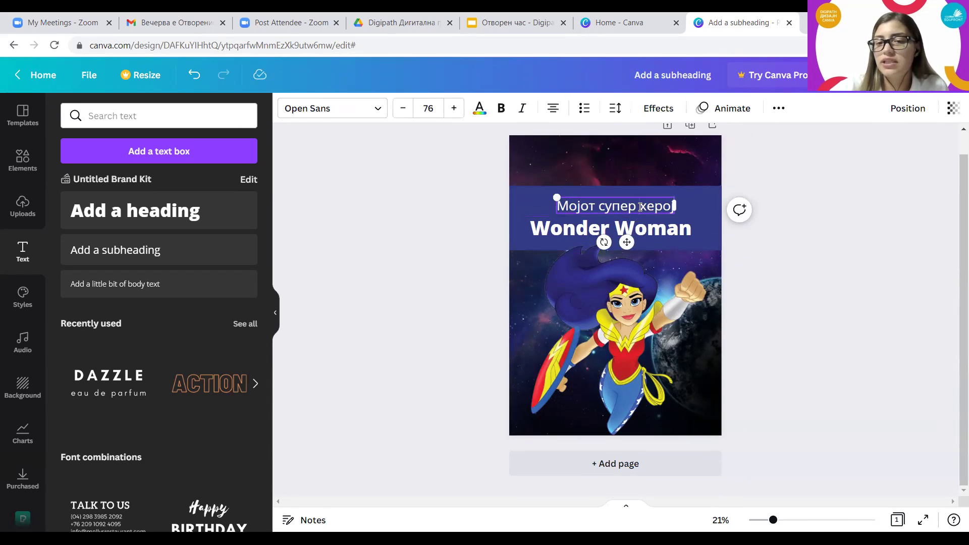
pyautogui.click(408, 267)
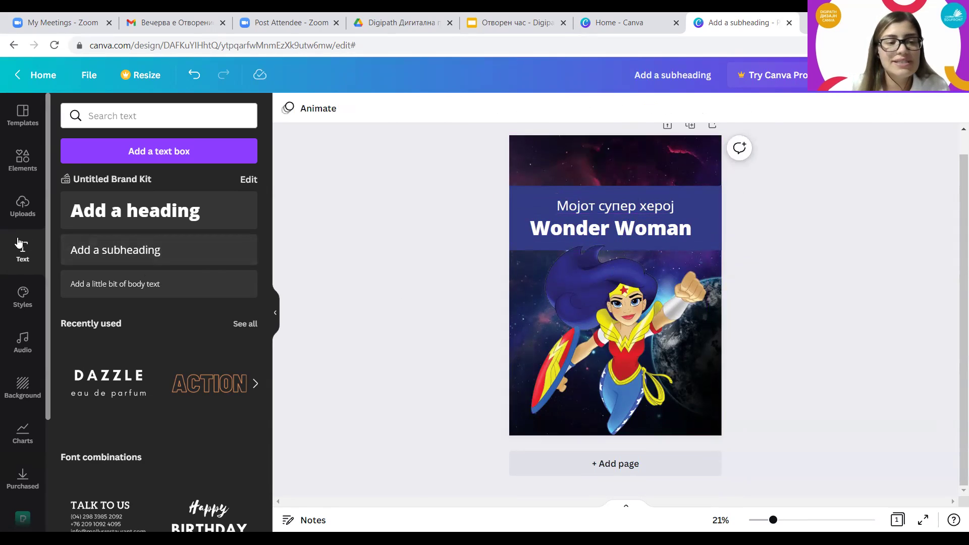
# Search the elements for "star" and place a small, tilted yellow star half off the poster's right edge at the band's top
pyautogui.click(22, 161)
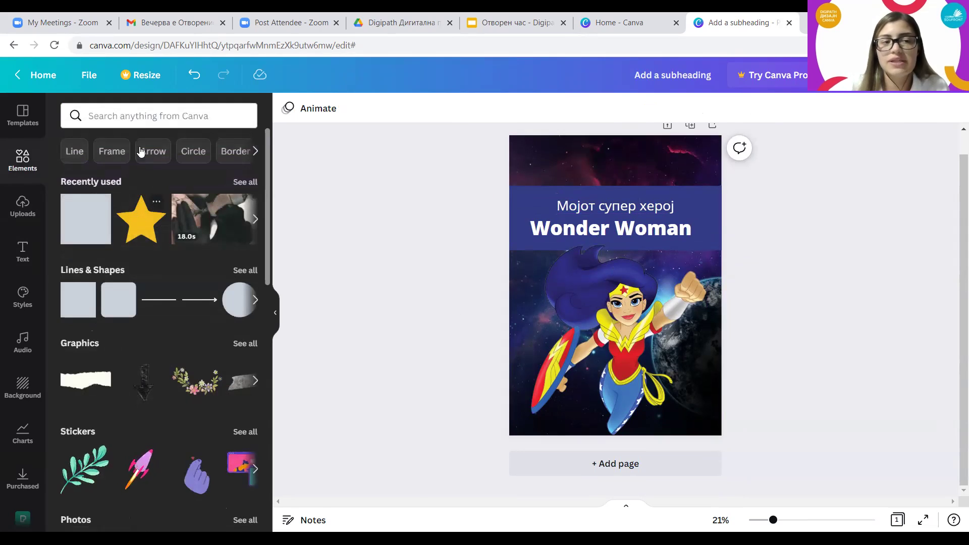
pyautogui.click(151, 115)
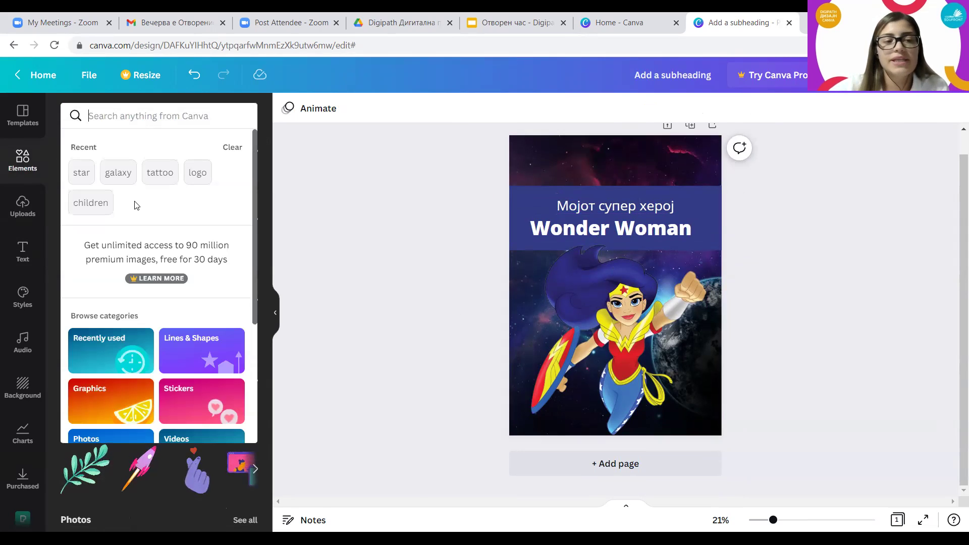
pyautogui.click(89, 174)
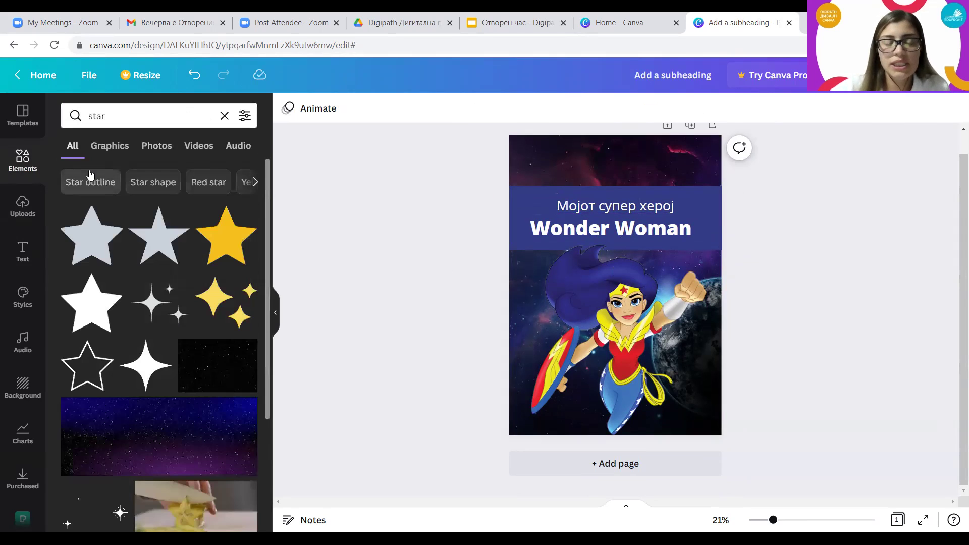
pyautogui.click(219, 242)
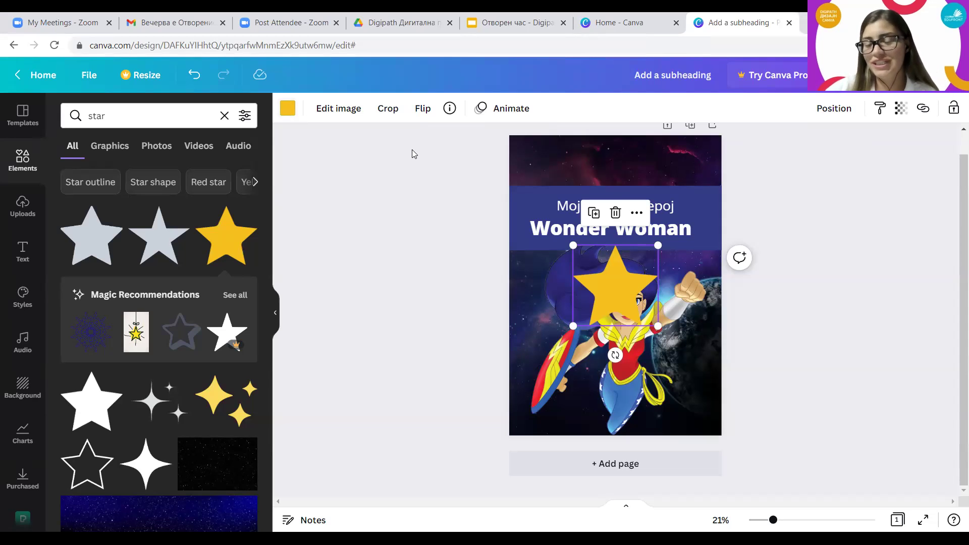
pyautogui.moveTo(654, 325); pyautogui.dragTo(772, 202)
pyautogui.click(763, 271)
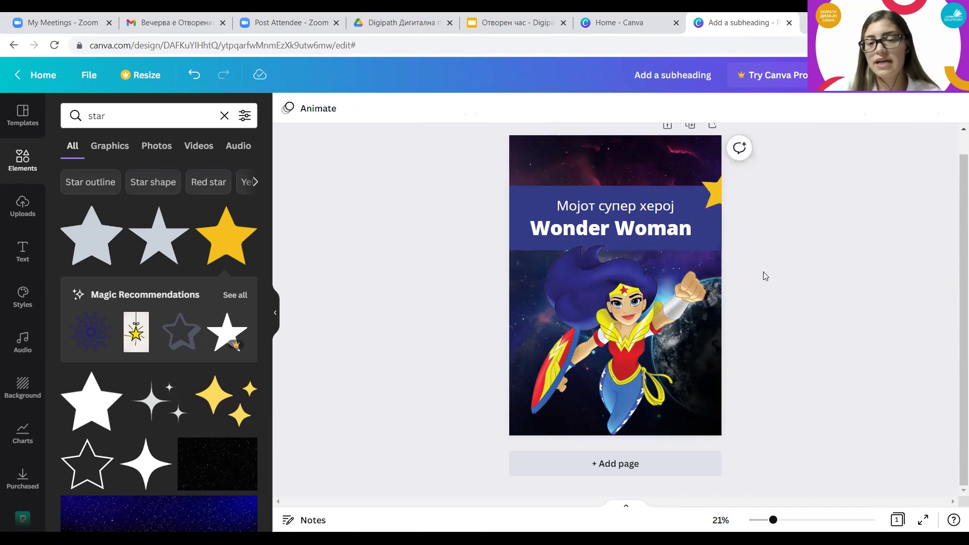
# Duplicate the yellow star, recolour the copy red from the photo colours, enlarge it and set it partly off the poster's left edge
pyautogui.click(717, 189)
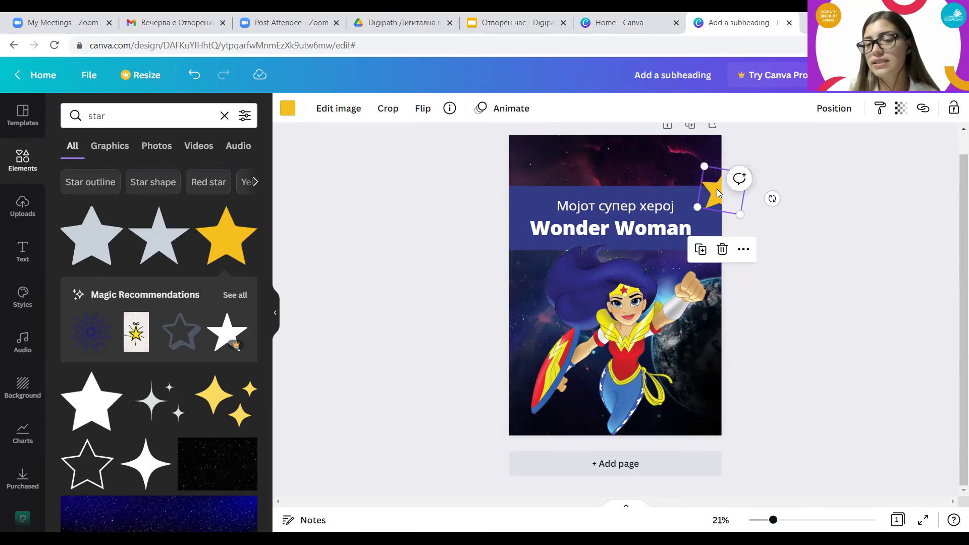
pyautogui.click(701, 251)
pyautogui.moveTo(718, 199); pyautogui.dragTo(514, 279)
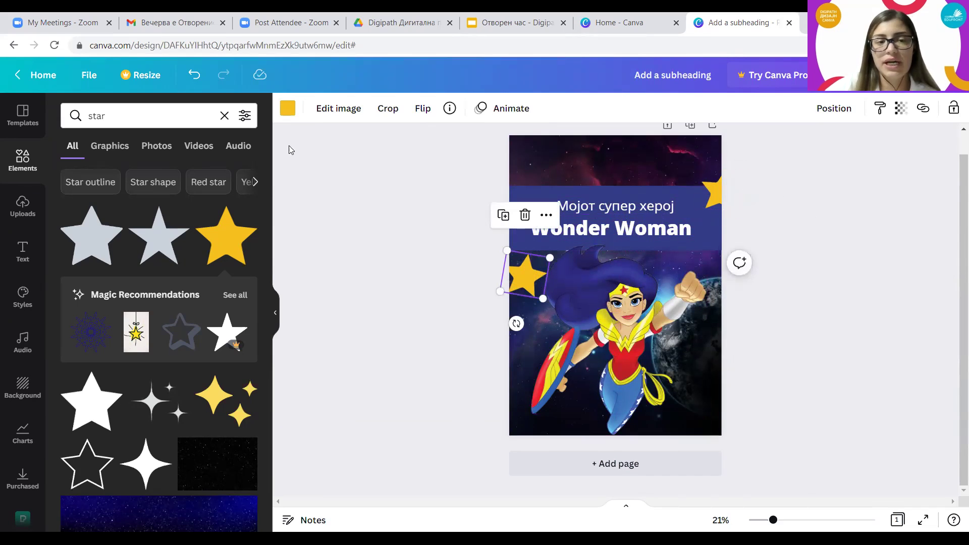
pyautogui.click(287, 108)
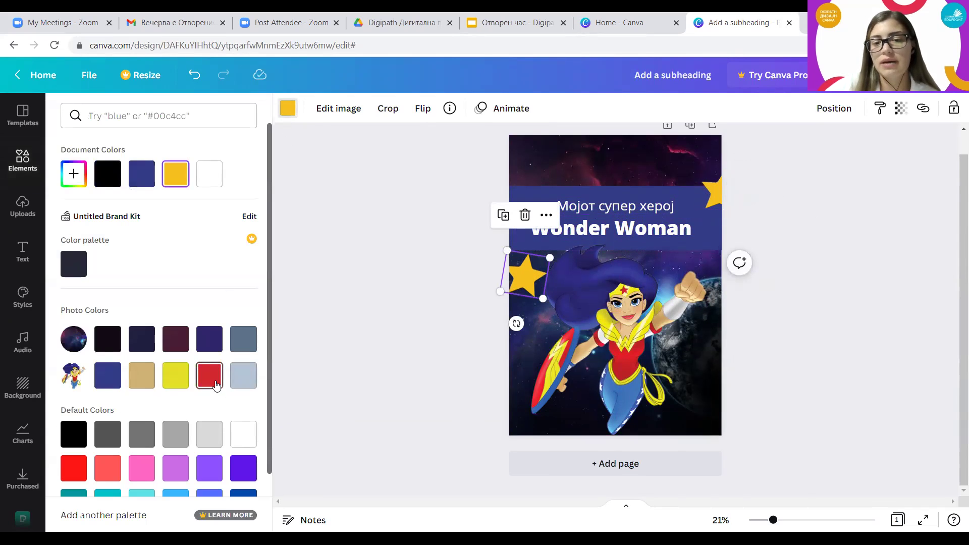
pyautogui.click(209, 375)
pyautogui.moveTo(552, 257); pyautogui.dragTo(568, 240)
pyautogui.moveTo(534, 270); pyautogui.dragTo(509, 248)
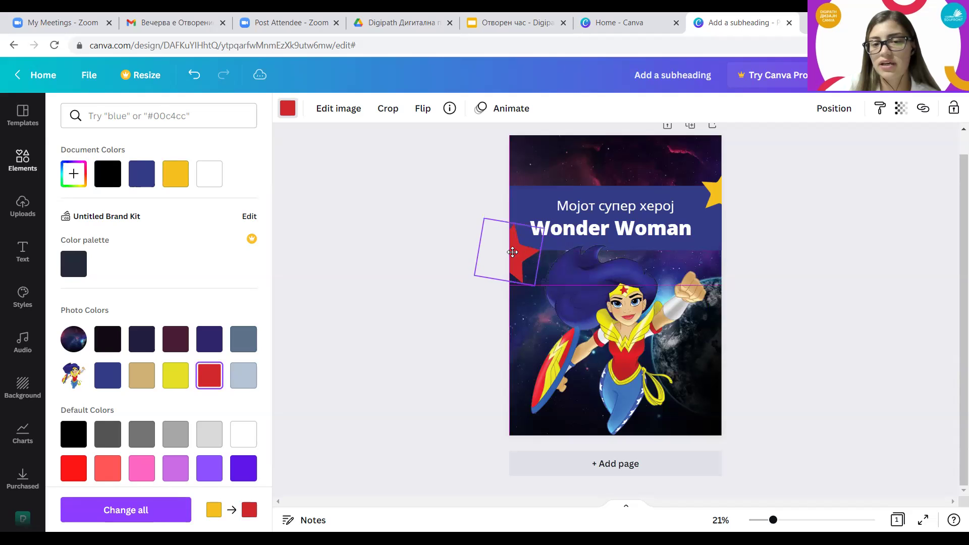
pyautogui.moveTo(497, 308); pyautogui.dragTo(495, 307)
# Duplicate the yellow star and place a smaller copy on the upper edge of the band, near its left end
pyautogui.click(710, 198)
pyautogui.hotkey('ctrl', 'd')
pyautogui.moveTo(705, 199); pyautogui.dragTo(546, 183)
pyautogui.click(510, 220)
# Place another yellow star copy partly off the poster's left edge beside the character's shield and rotate it
pyautogui.click(709, 203)
pyautogui.moveTo(709, 203); pyautogui.dragTo(514, 356)
pyautogui.moveTo(499, 406); pyautogui.dragTo(535, 399)
pyautogui.click(452, 361)
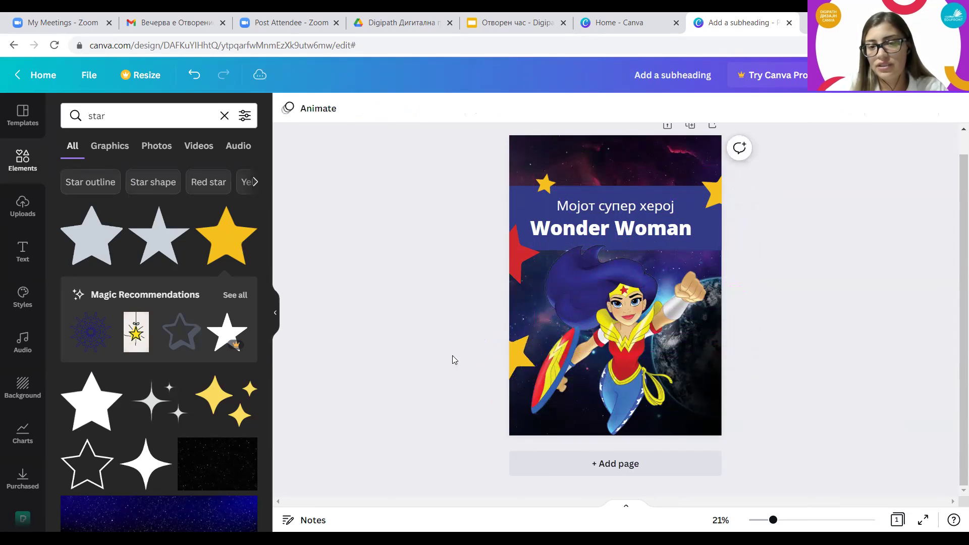
# Add a larger red star copy in the poster's lower right corner and a tiny yellow star copy above the band
pyautogui.moveTo(516, 358); pyautogui.dragTo(709, 411)
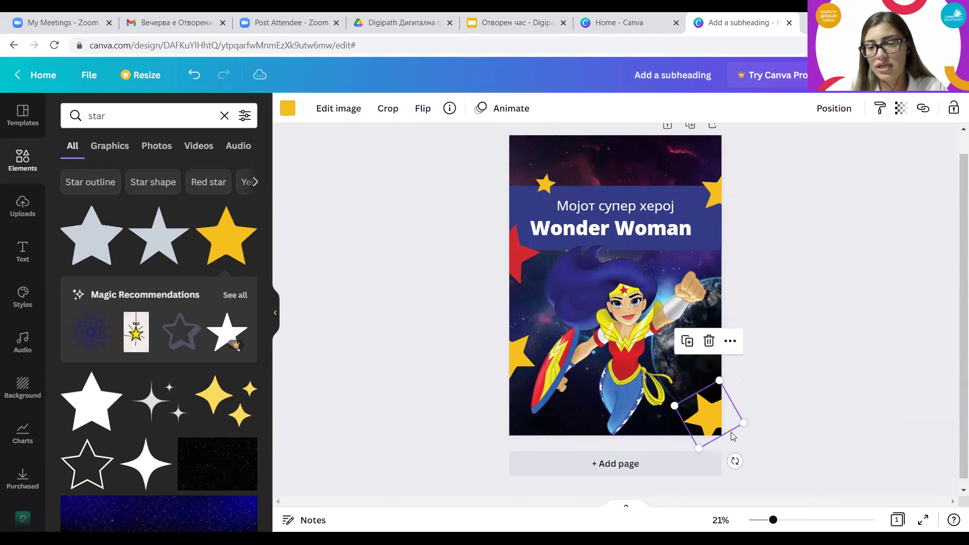
pyautogui.click(288, 108)
pyautogui.click(209, 375)
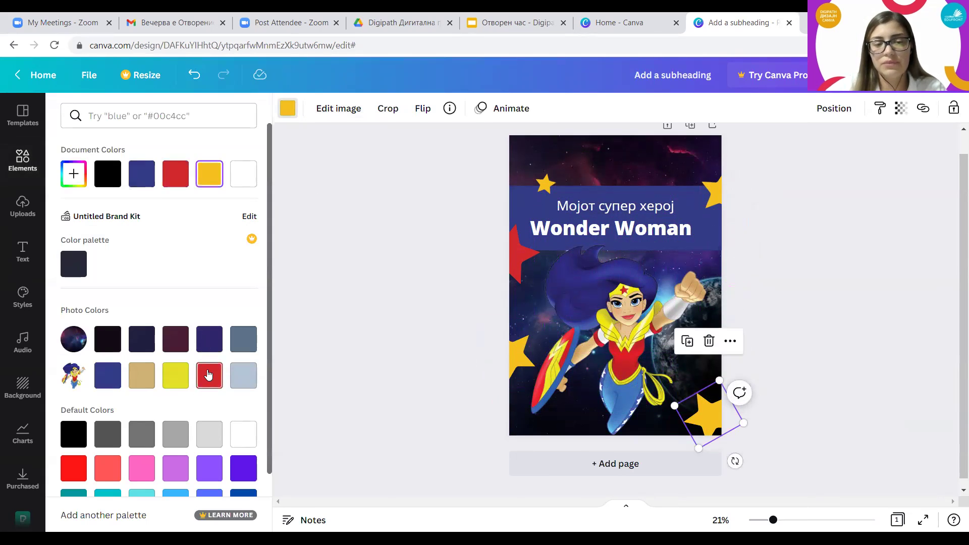
pyautogui.moveTo(719, 380); pyautogui.dragTo(732, 373)
pyautogui.moveTo(709, 415); pyautogui.dragTo(717, 417)
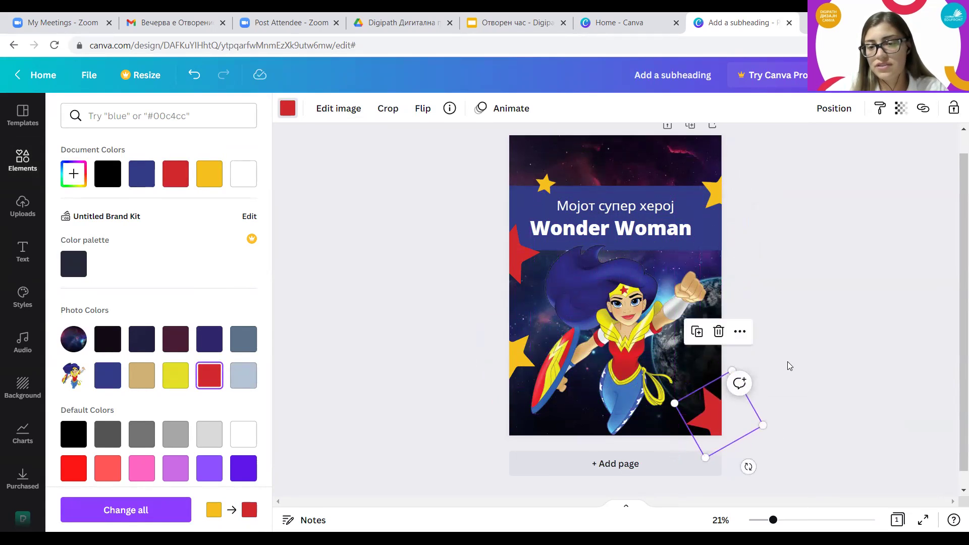
pyautogui.moveTo(549, 184); pyautogui.dragTo(637, 166)
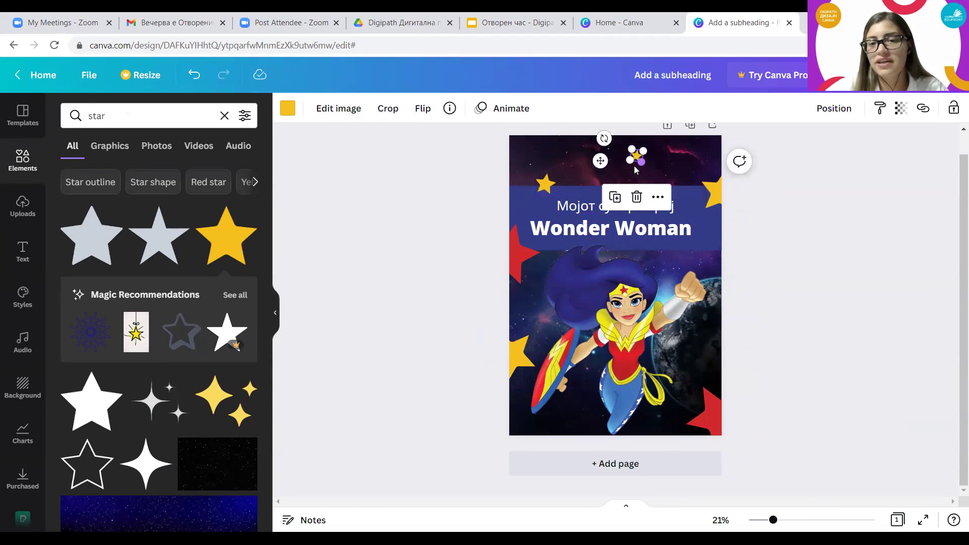
pyautogui.click(747, 231)
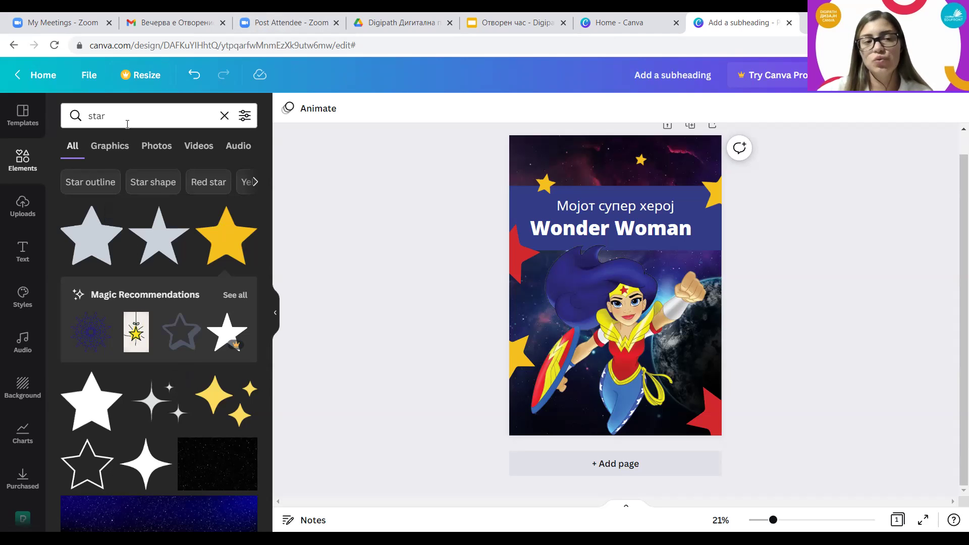
# Replace the star search with an elements search for "superman"
pyautogui.click(224, 116)
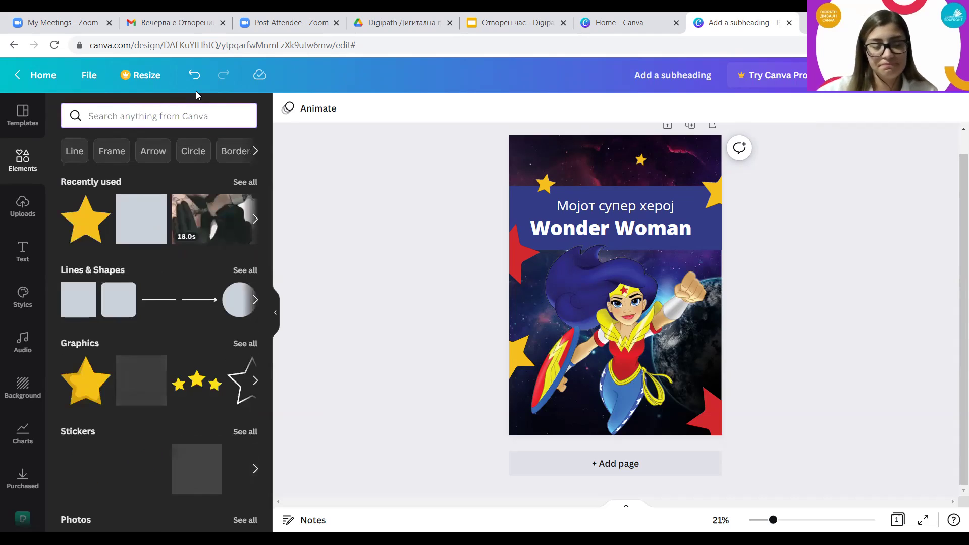
pyautogui.write('supe')
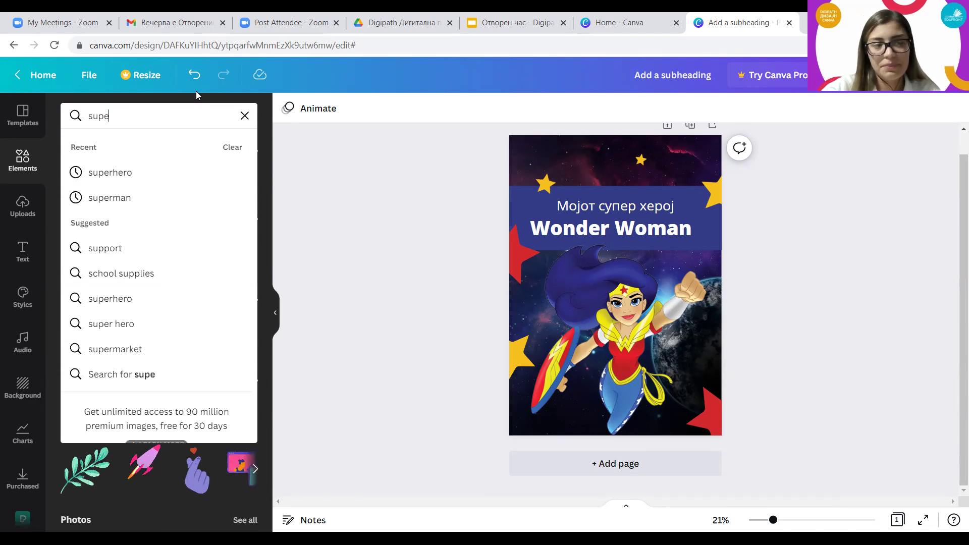
pyautogui.write('r man')
pyautogui.press('Left')
pyautogui.press('Left')
pyautogui.press('Left')
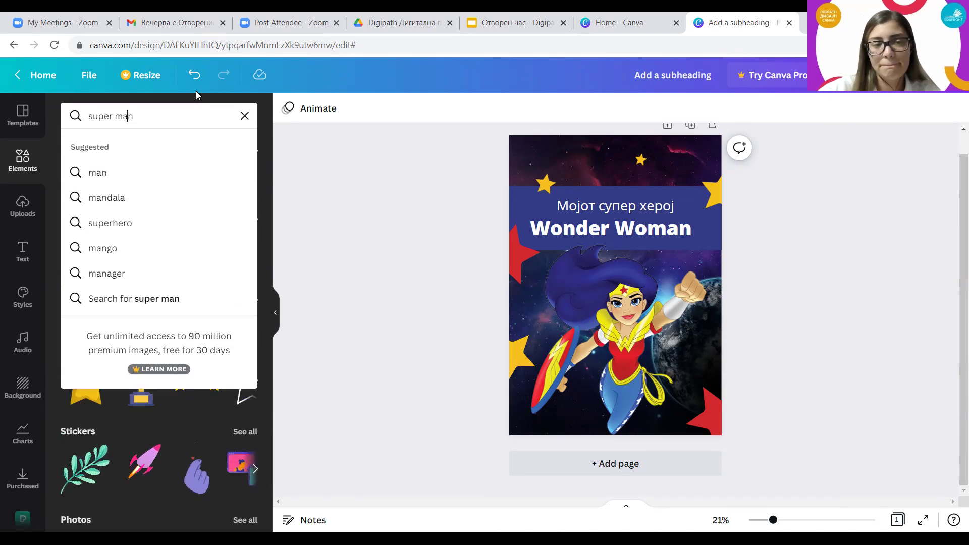
pyautogui.press('BackSpace')
pyautogui.press('Return')
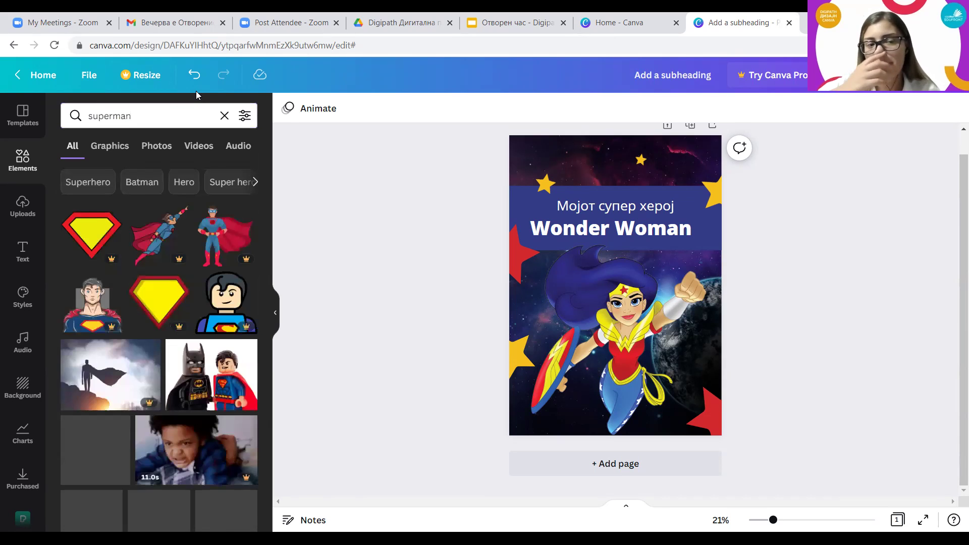